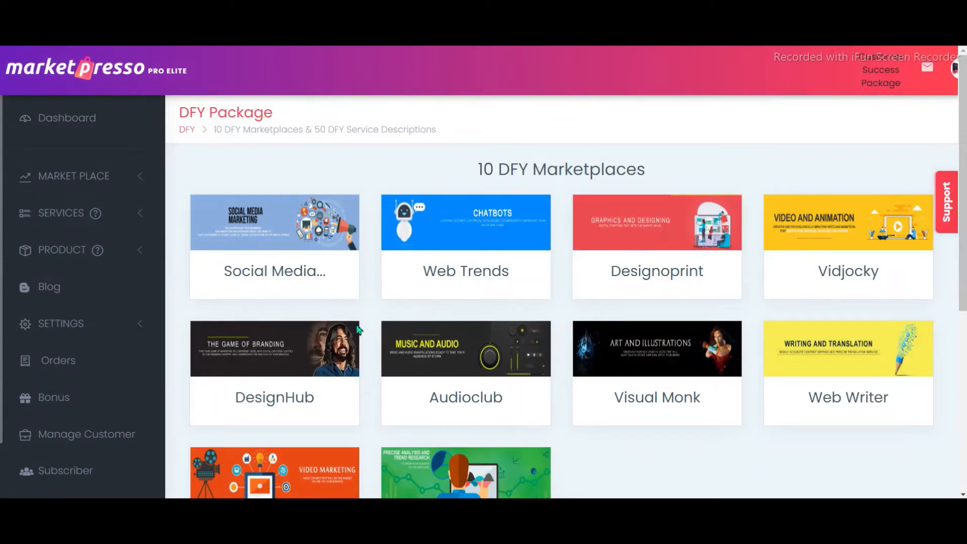
Step: Look over the DFY marketplaces and start adding a market from the Master package under 50 DFY Service Descriptions
{"action": "scroll", "coordinate": [352, 302], "scroll_direction": "down", "scroll_amount": 3}
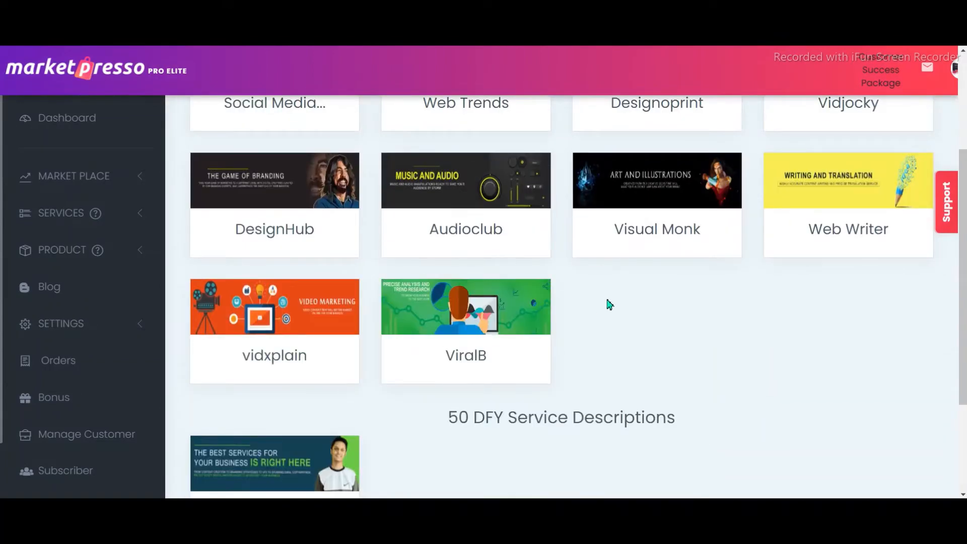
{"action": "scroll", "coordinate": [607, 301], "scroll_direction": "down", "scroll_amount": 2}
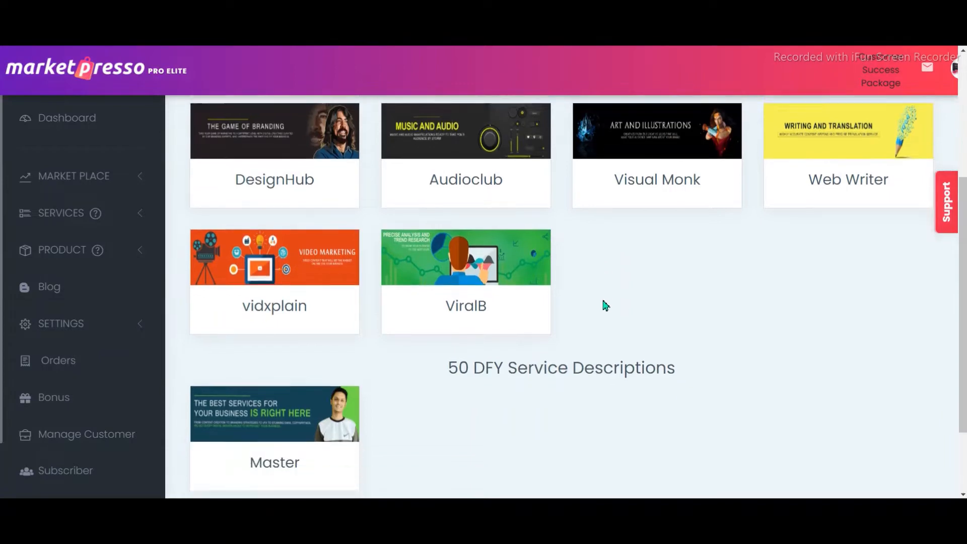
{"action": "scroll", "coordinate": [604, 305], "scroll_direction": "up", "scroll_amount": 4}
{"action": "scroll", "coordinate": [604, 308], "scroll_direction": "down", "scroll_amount": 5}
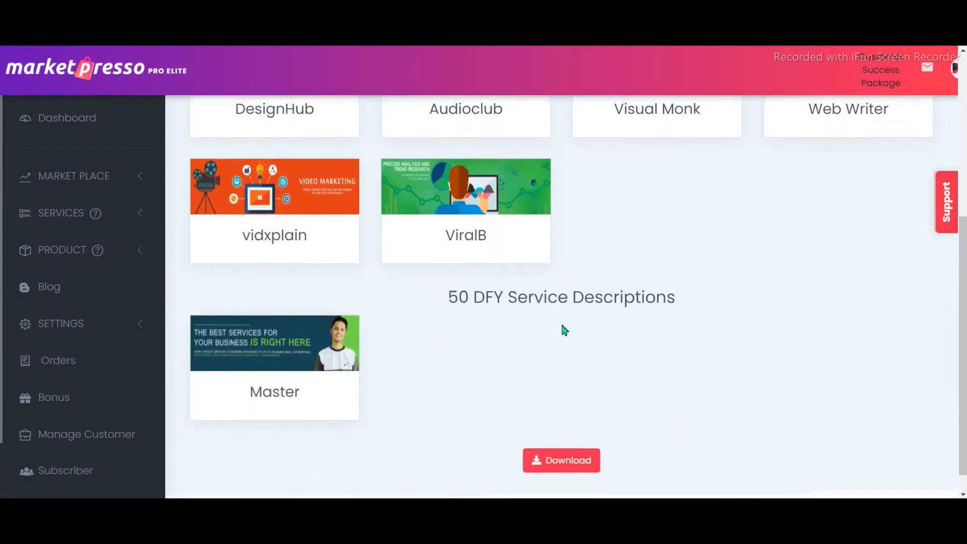
{"action": "mouse_move", "coordinate": [298, 364]}
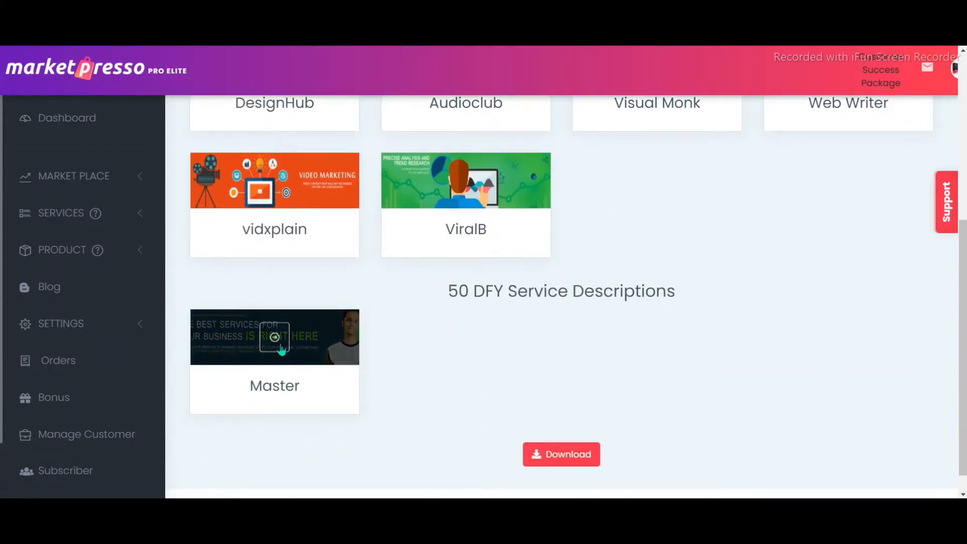
{"action": "left_click", "coordinate": [282, 347]}
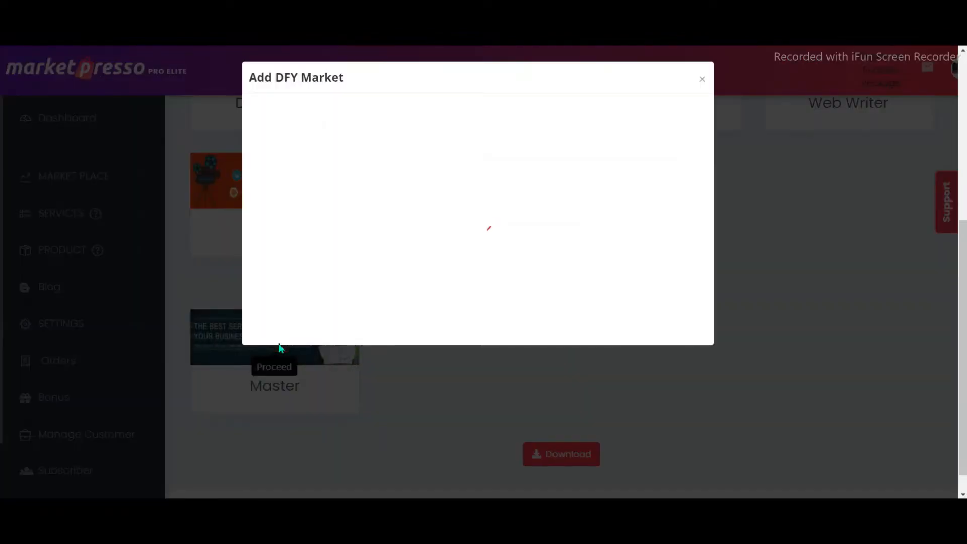
Step: Add the DFY market with the URL prefix "subscribenow" and the market name "subscribe now"
{"action": "left_click", "coordinate": [370, 214]}
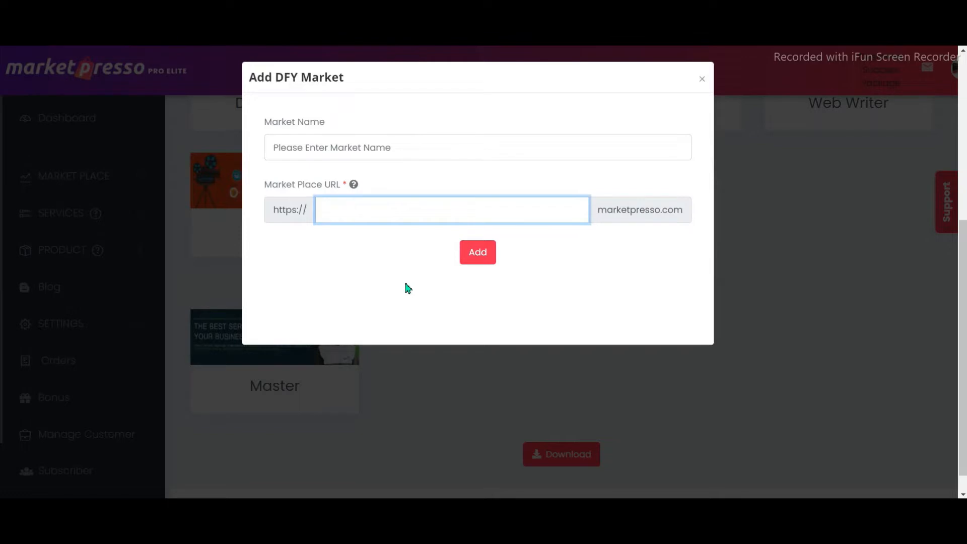
{"action": "type", "text": "subscribenow"}
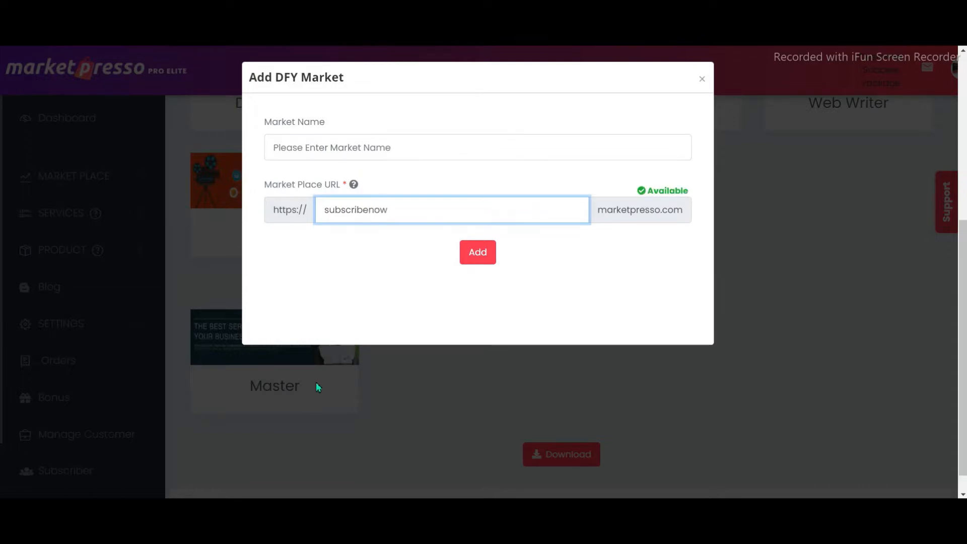
{"action": "left_click", "coordinate": [377, 144]}
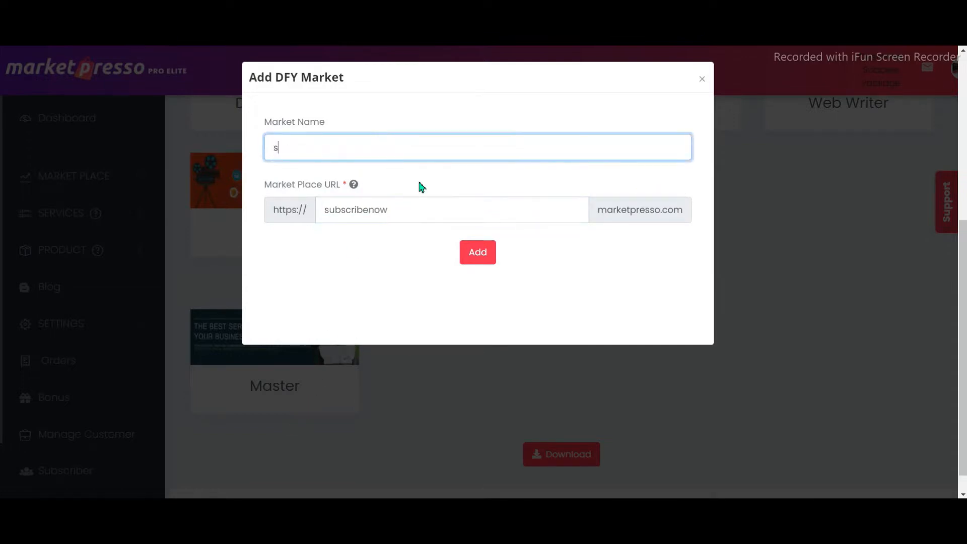
{"action": "type", "text": "subscribbe"}
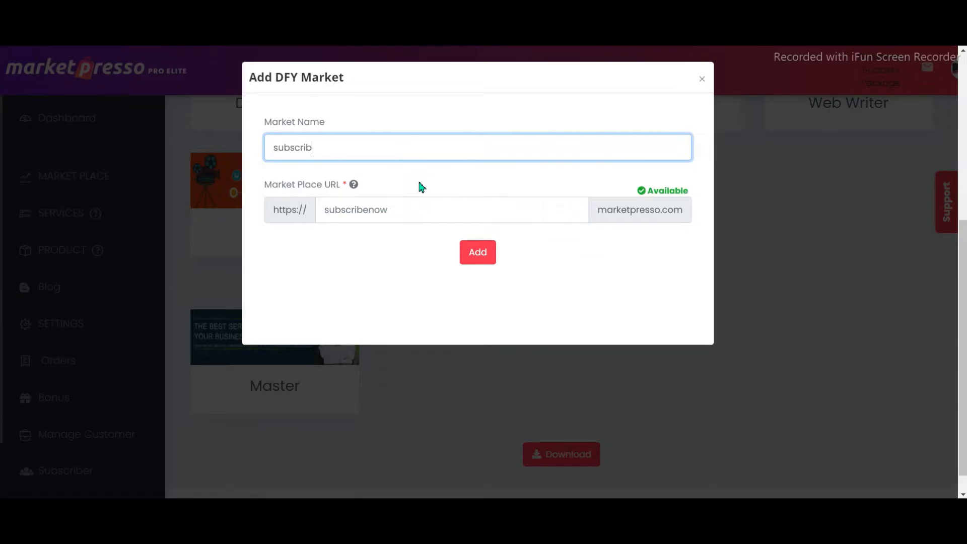
{"action": "key", "text": "BackSpace"}
{"action": "key", "text": "BackSpace"}
{"action": "type", "text": "e now"}
{"action": "left_click_drag", "start_coordinate": [319, 210], "coordinate": [482, 210]}
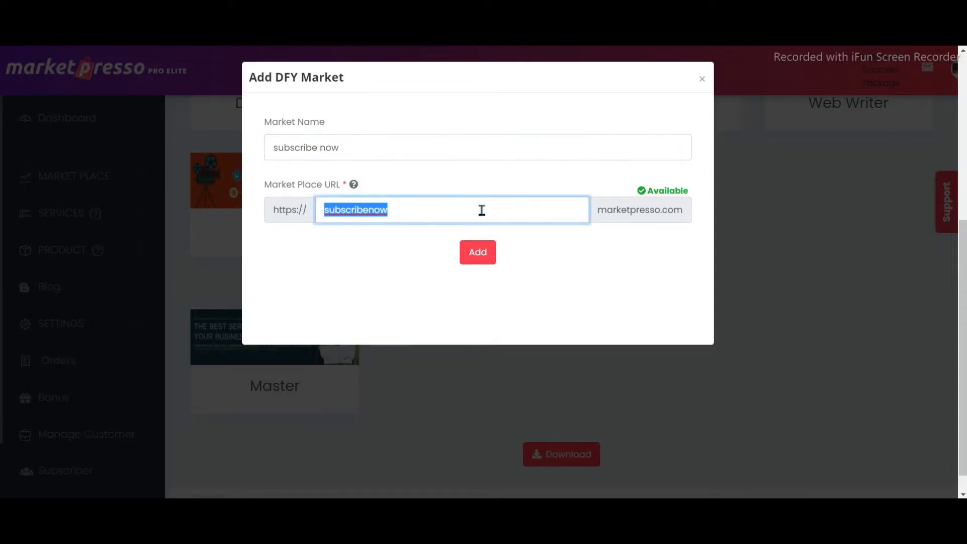
{"action": "left_click", "coordinate": [482, 210]}
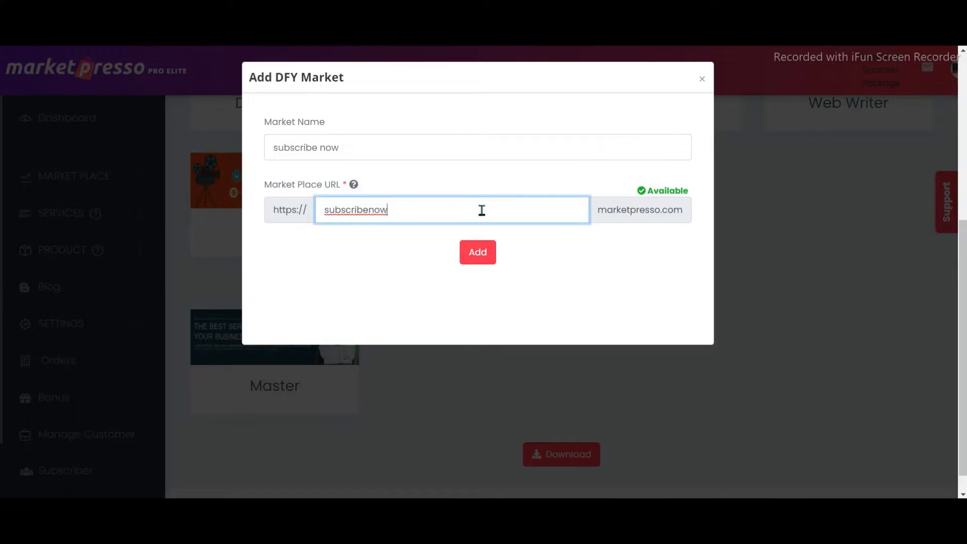
{"action": "left_click_drag", "start_coordinate": [410, 140], "coordinate": [250, 163]}
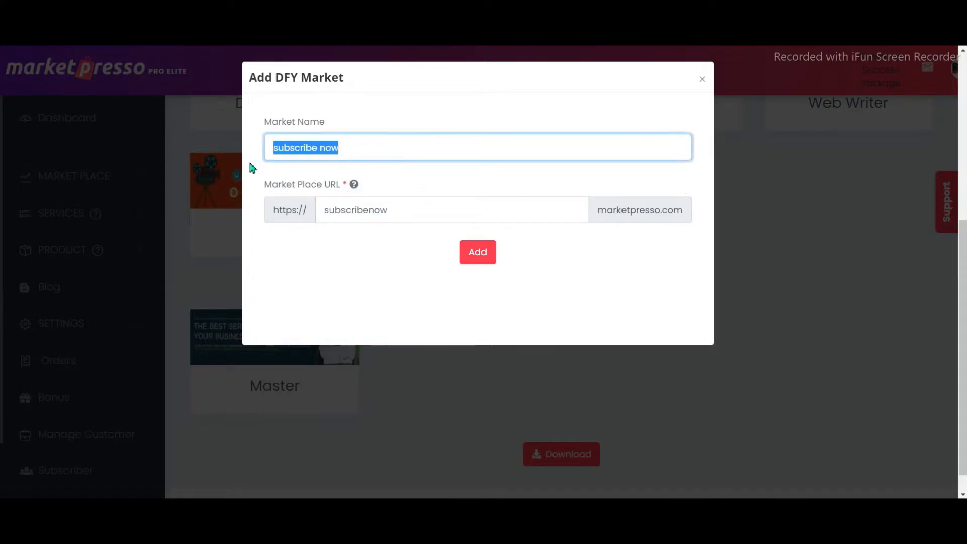
{"action": "left_click", "coordinate": [476, 253]}
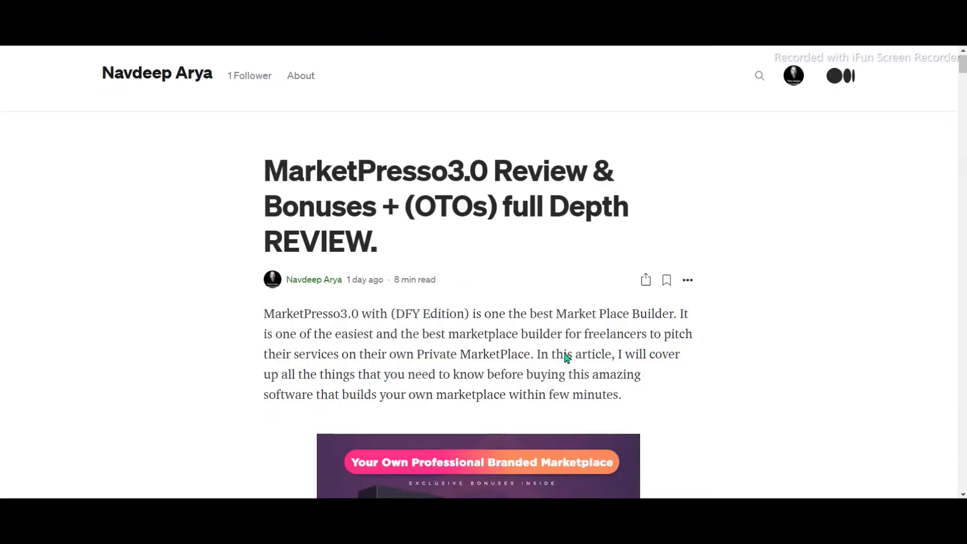
Step: Skim the MarketPresso3.0 review article from its introduction through the product details to the Step 1 and Step 2 sections
{"action": "scroll", "coordinate": [566, 352], "scroll_direction": "down", "scroll_amount": 10}
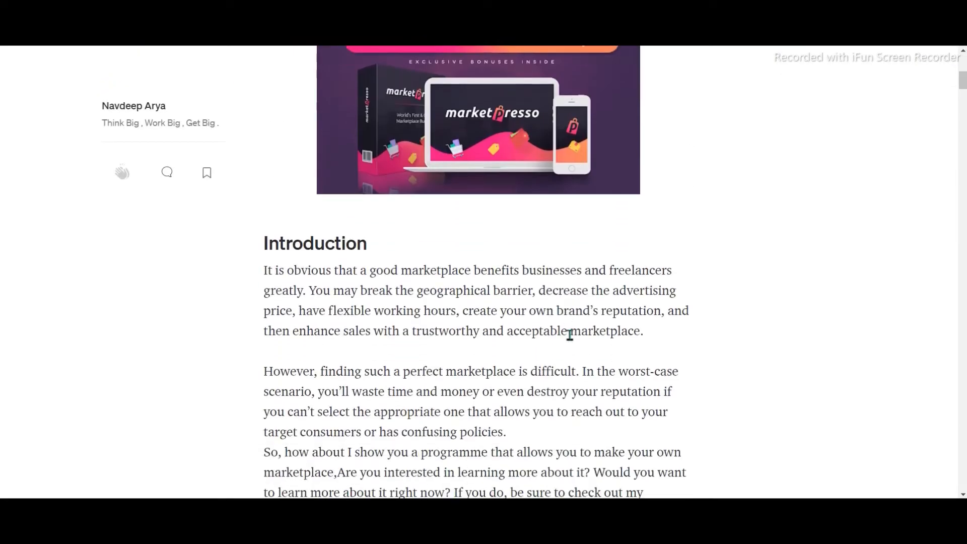
{"action": "scroll", "coordinate": [569, 335], "scroll_direction": "down", "scroll_amount": 9}
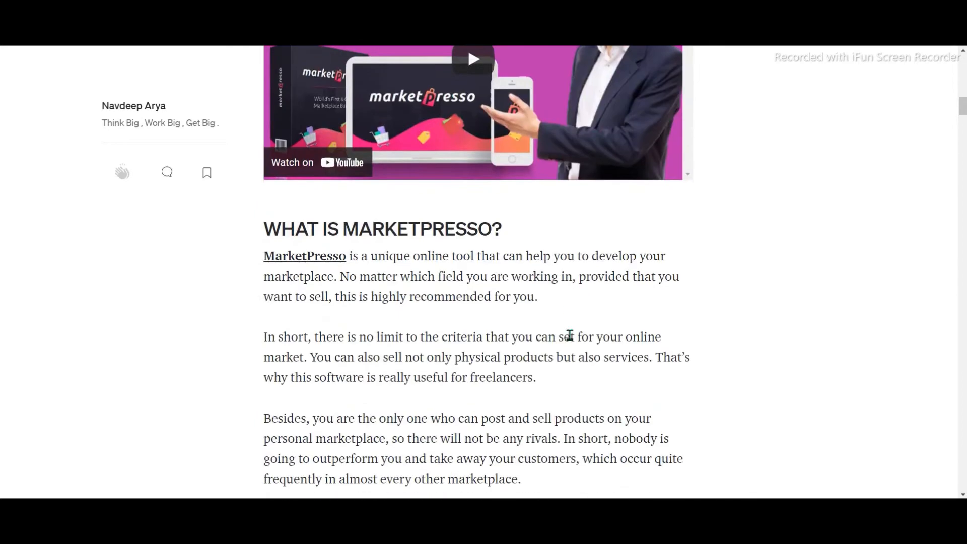
{"action": "scroll", "coordinate": [350, 269], "scroll_direction": "down", "scroll_amount": 8}
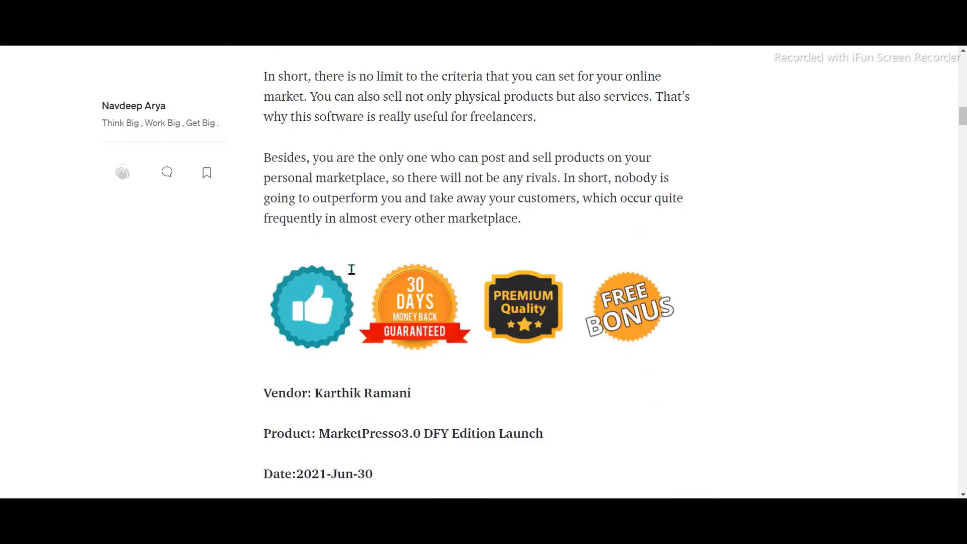
{"action": "scroll", "coordinate": [388, 266], "scroll_direction": "down", "scroll_amount": 20}
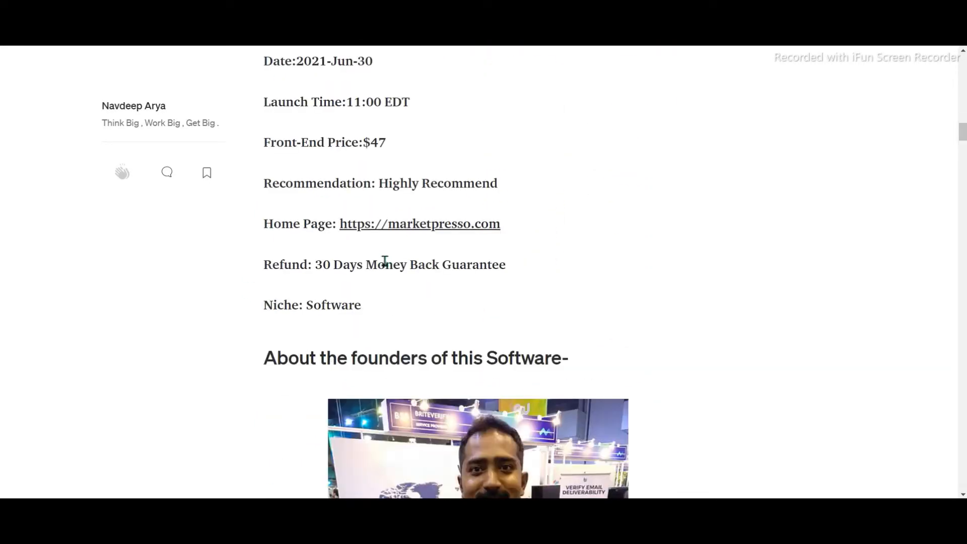
{"action": "scroll", "coordinate": [389, 276], "scroll_direction": "down", "scroll_amount": 18}
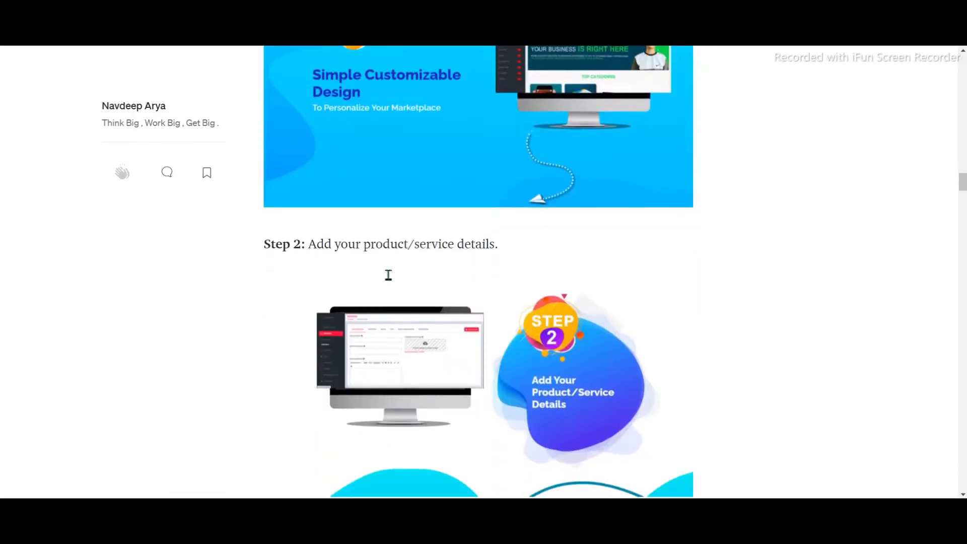
{"action": "scroll", "coordinate": [395, 280], "scroll_direction": "up", "scroll_amount": 13}
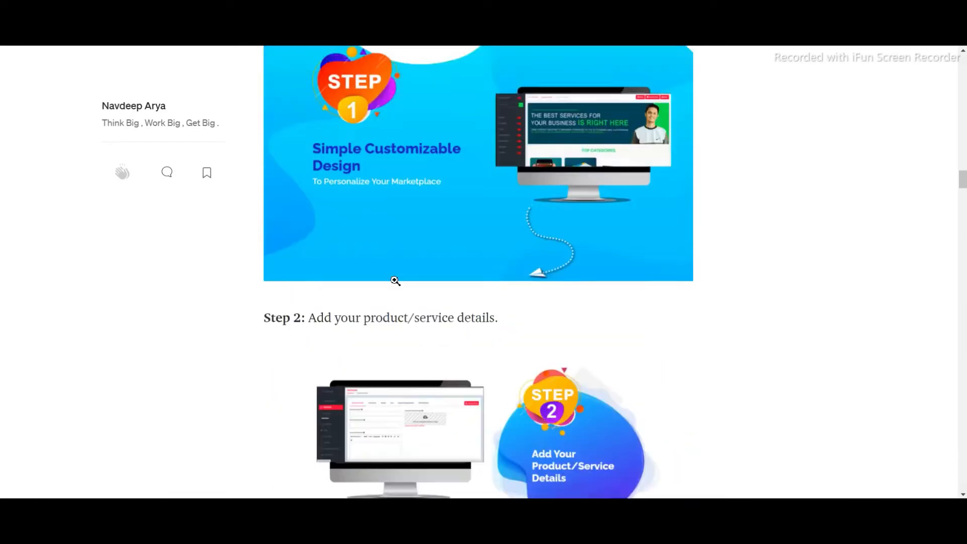
{"action": "scroll", "coordinate": [479, 347], "scroll_direction": "down", "scroll_amount": 4}
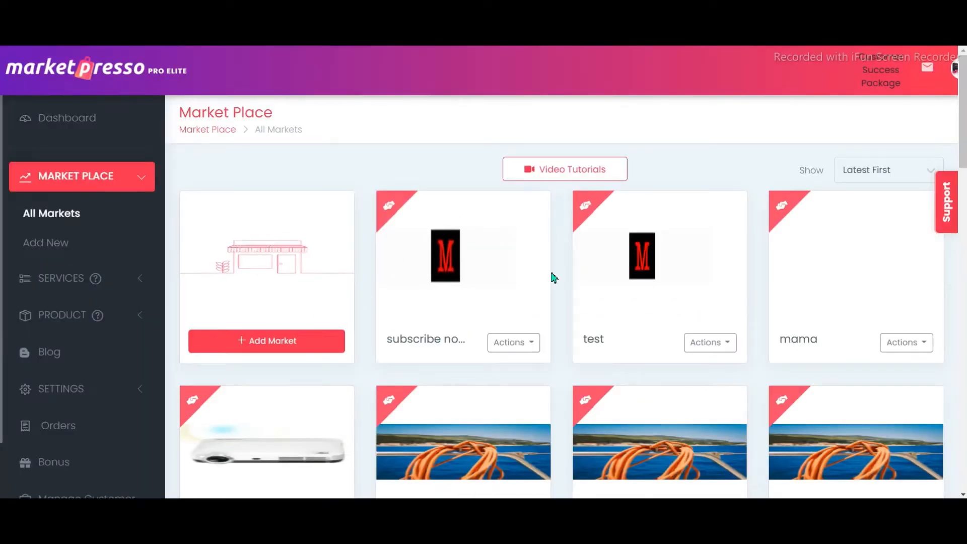
Step: Visit the "subscribe now" market and examine its storefront banner, Top Categories and About the Marketplace sections
{"action": "scroll", "coordinate": [544, 271], "scroll_direction": "down", "scroll_amount": 2}
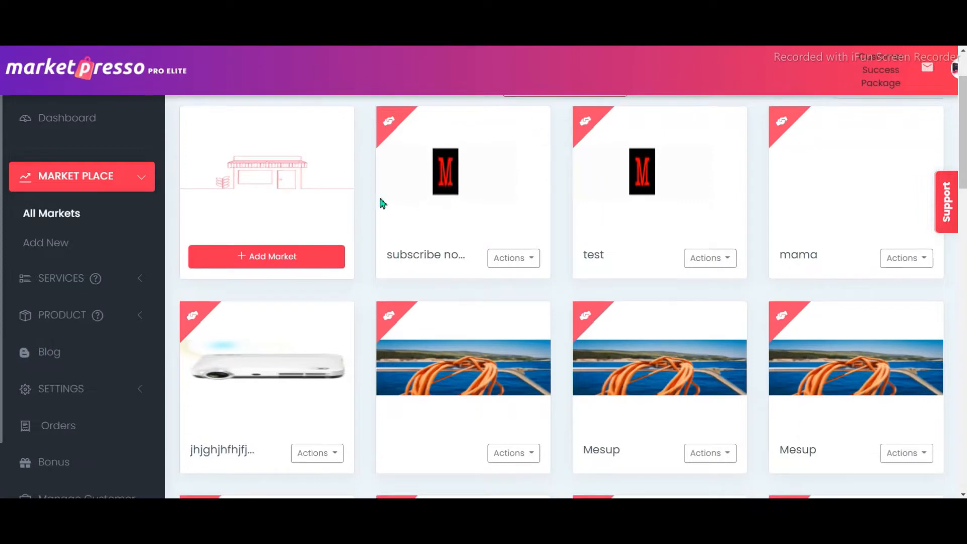
{"action": "left_click", "coordinate": [514, 258]}
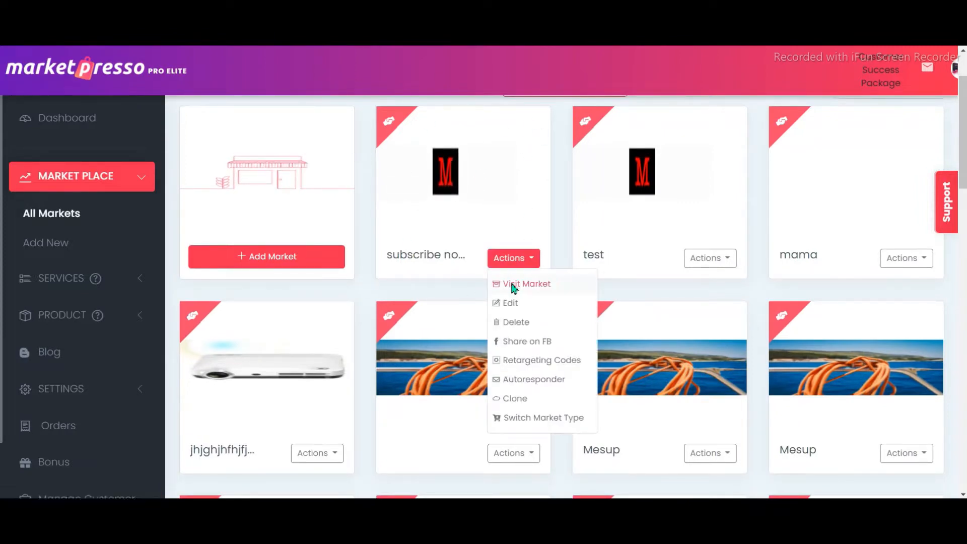
{"action": "left_click", "coordinate": [511, 283]}
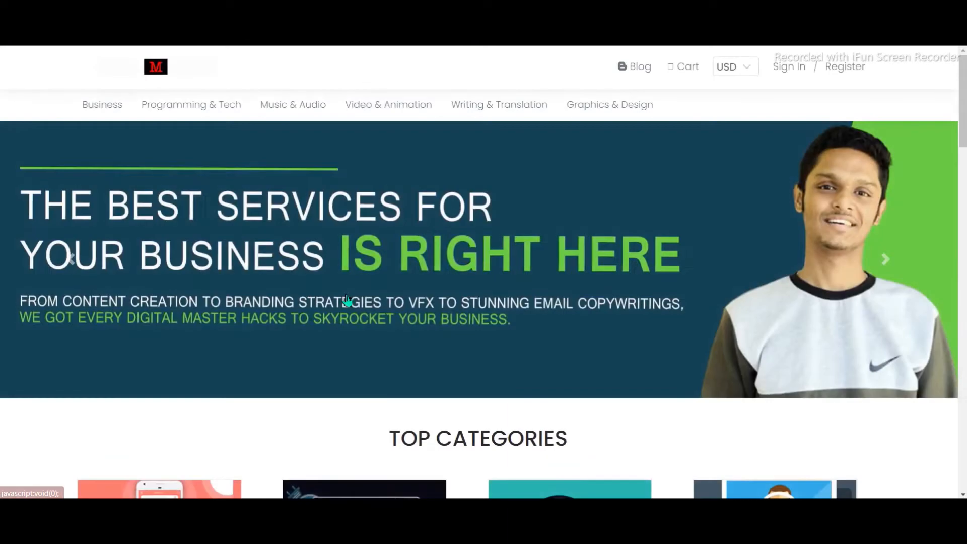
{"action": "scroll", "coordinate": [352, 301], "scroll_direction": "down", "scroll_amount": 3}
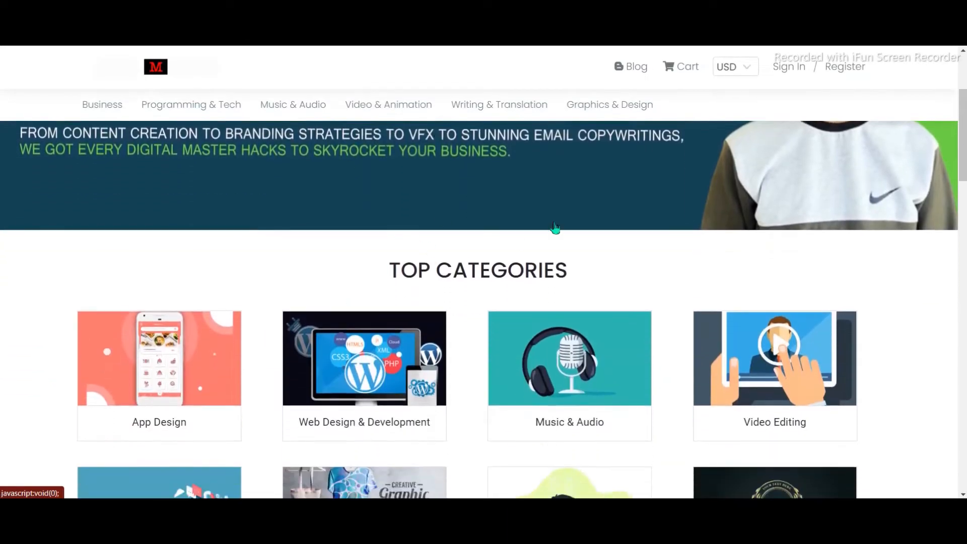
{"action": "scroll", "coordinate": [493, 339], "scroll_direction": "down", "scroll_amount": 6}
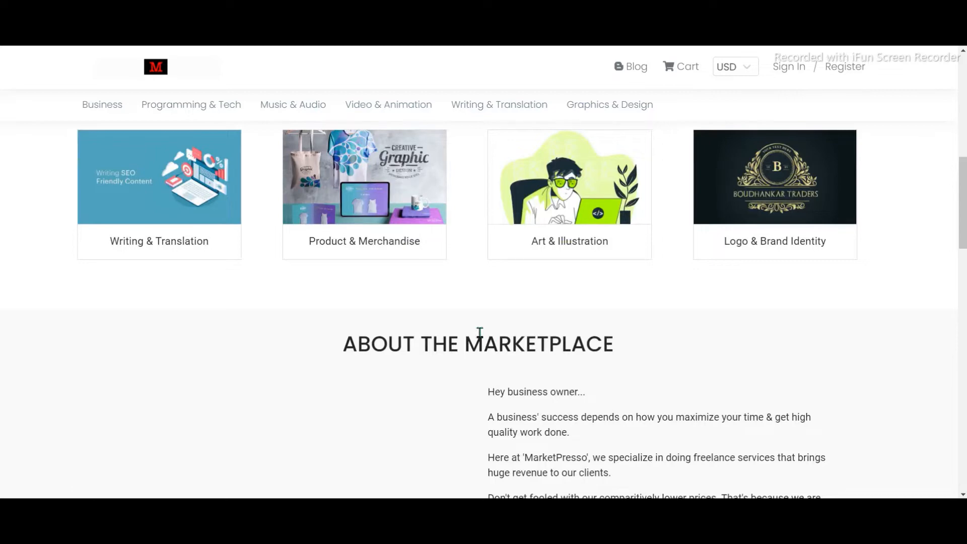
{"action": "scroll", "coordinate": [478, 337], "scroll_direction": "down", "scroll_amount": 2}
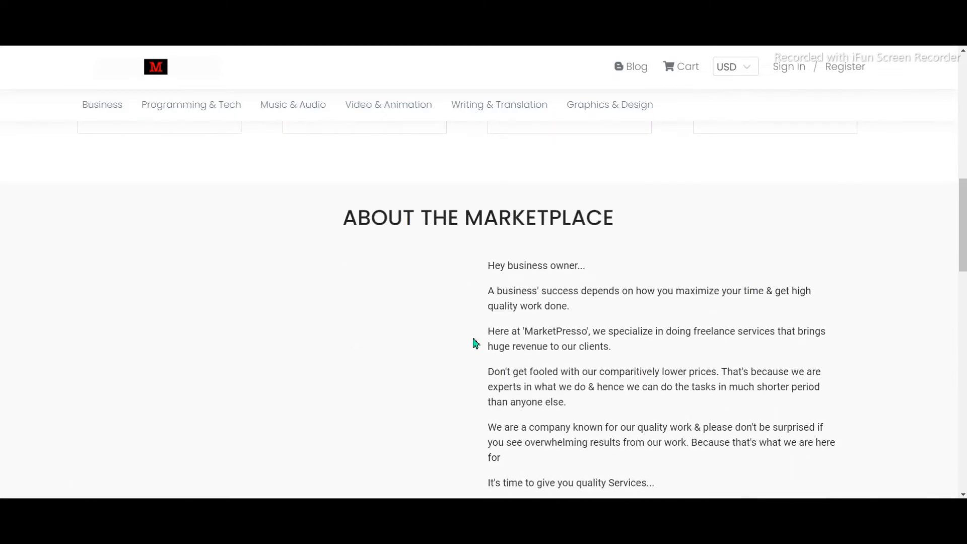
{"action": "scroll", "coordinate": [475, 342], "scroll_direction": "up", "scroll_amount": 4}
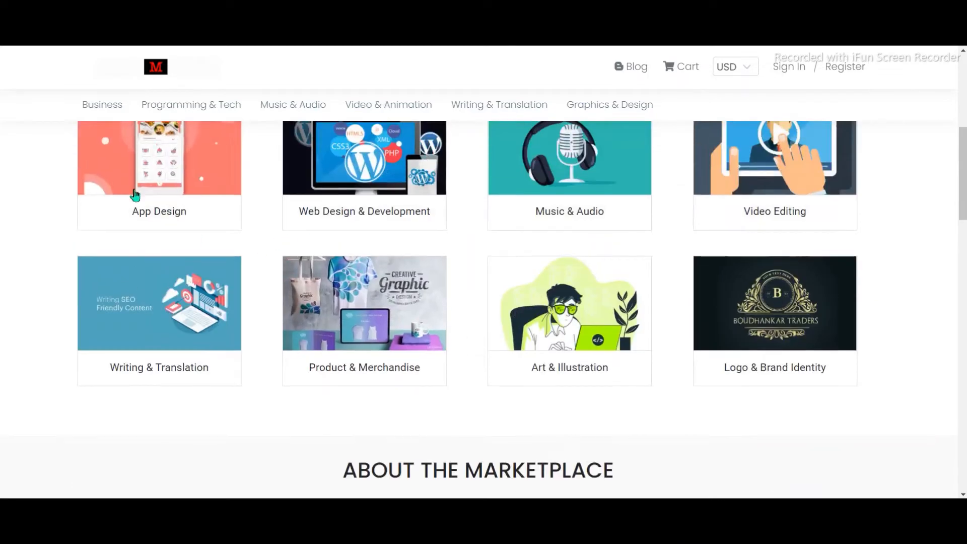
{"action": "scroll", "coordinate": [417, 243], "scroll_direction": "up", "scroll_amount": 4}
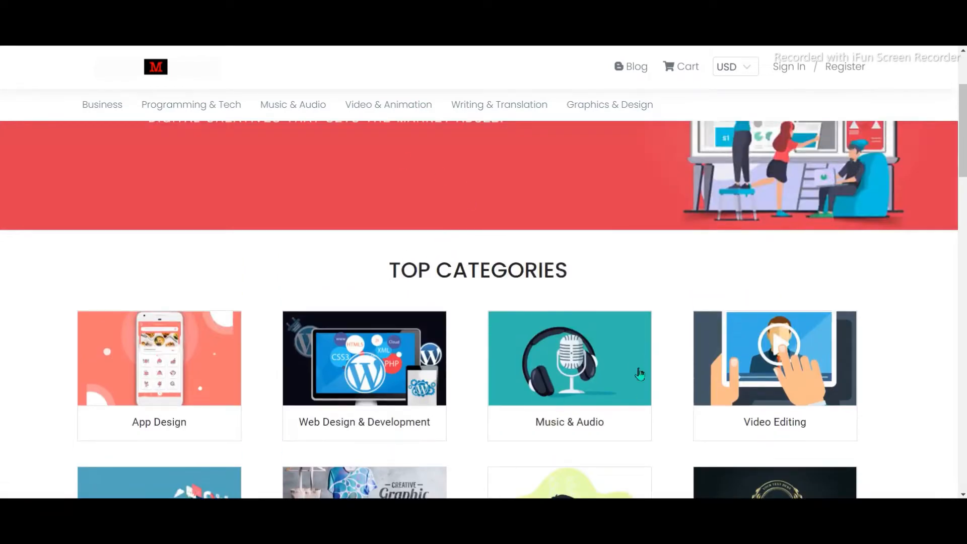
{"action": "scroll", "coordinate": [630, 372], "scroll_direction": "up", "scroll_amount": 3}
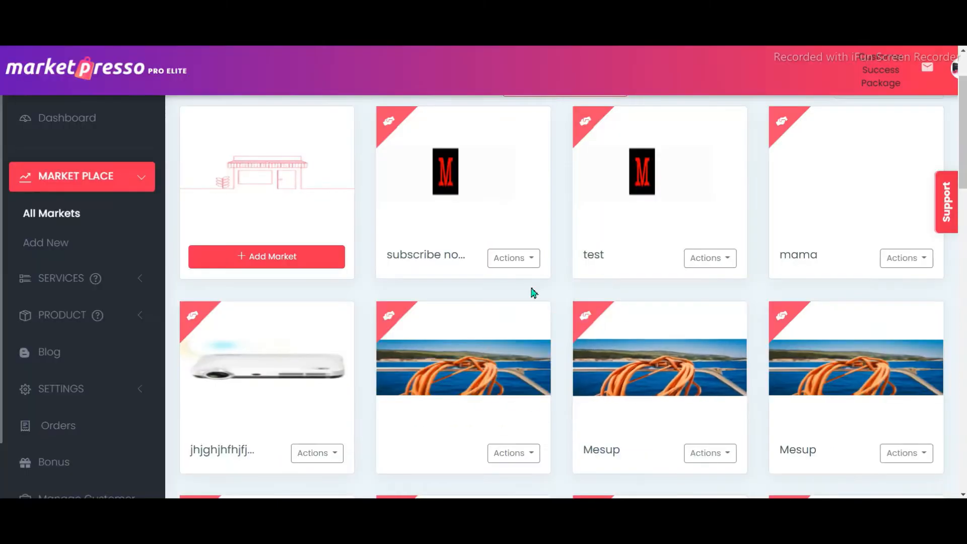
Step: Open the "subscribe now" market for editing and change its marketplace name to "subscribe now wow"
{"action": "left_click", "coordinate": [514, 266]}
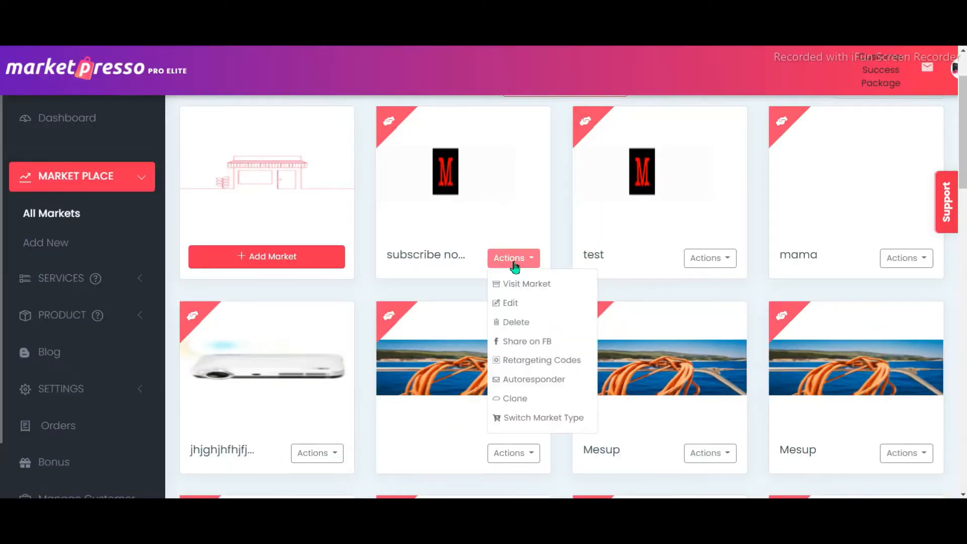
{"action": "left_click", "coordinate": [518, 301]}
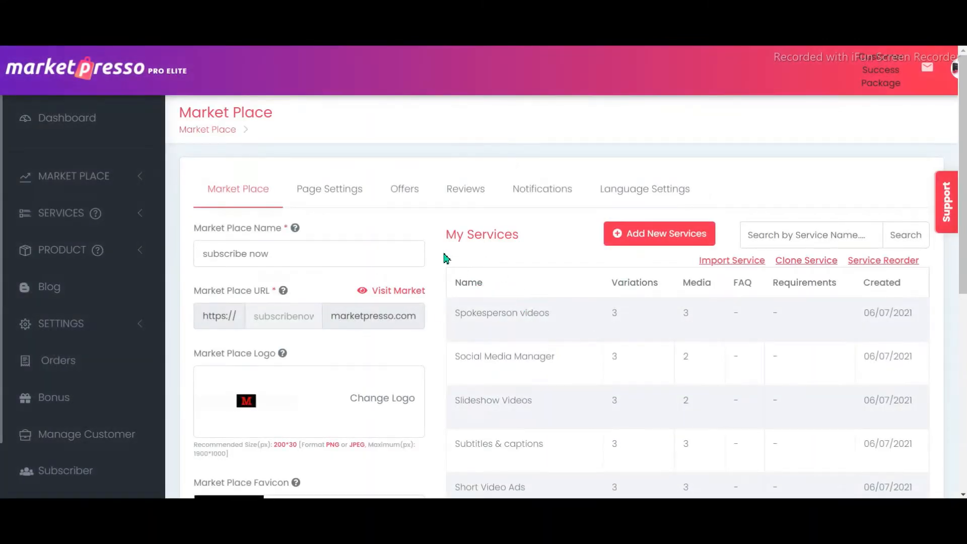
{"action": "scroll", "coordinate": [375, 226], "scroll_direction": "down", "scroll_amount": 2}
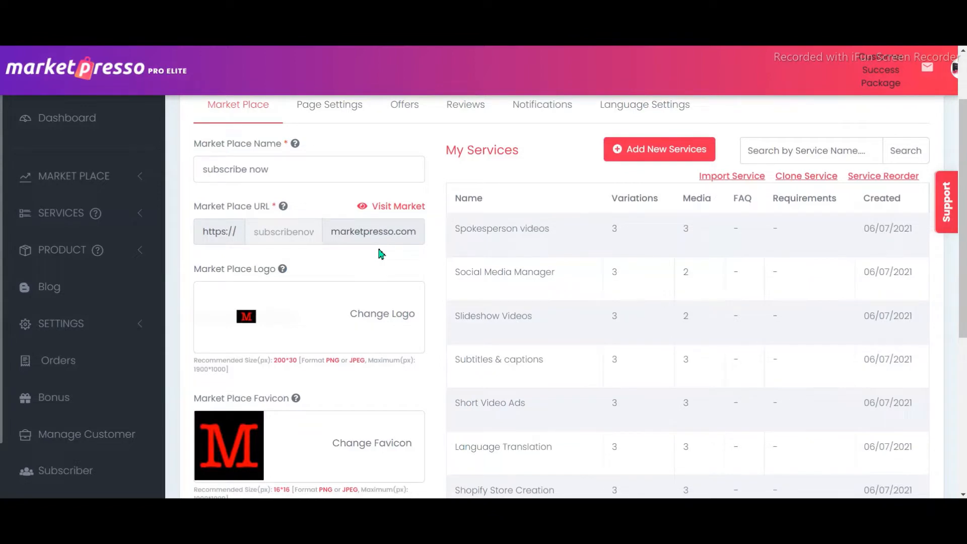
{"action": "left_click", "coordinate": [281, 171]}
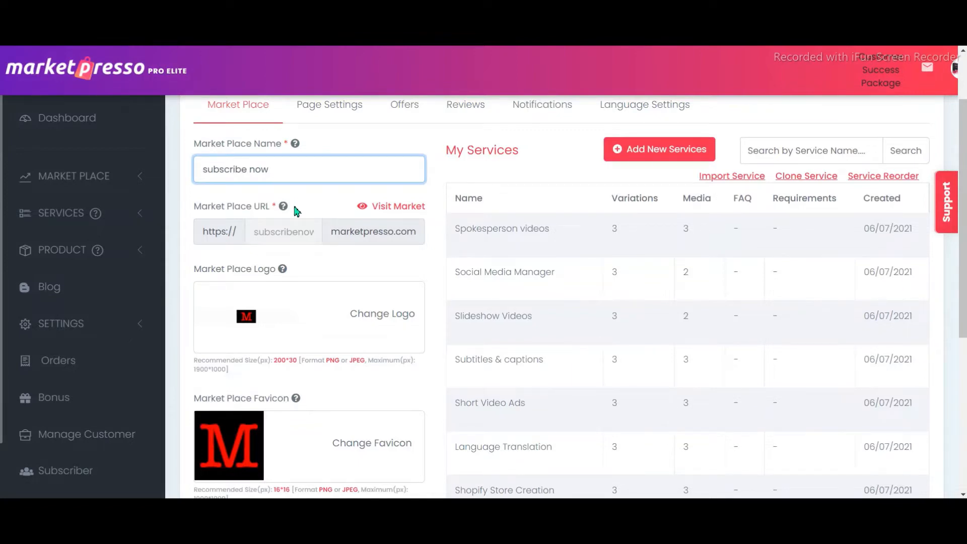
{"action": "type", "text": "woew"}
Step: Change the marketplace logo to the yellow "Your social media management our responsibility" picture from the image library
{"action": "scroll", "coordinate": [390, 276], "scroll_direction": "down", "scroll_amount": 2}
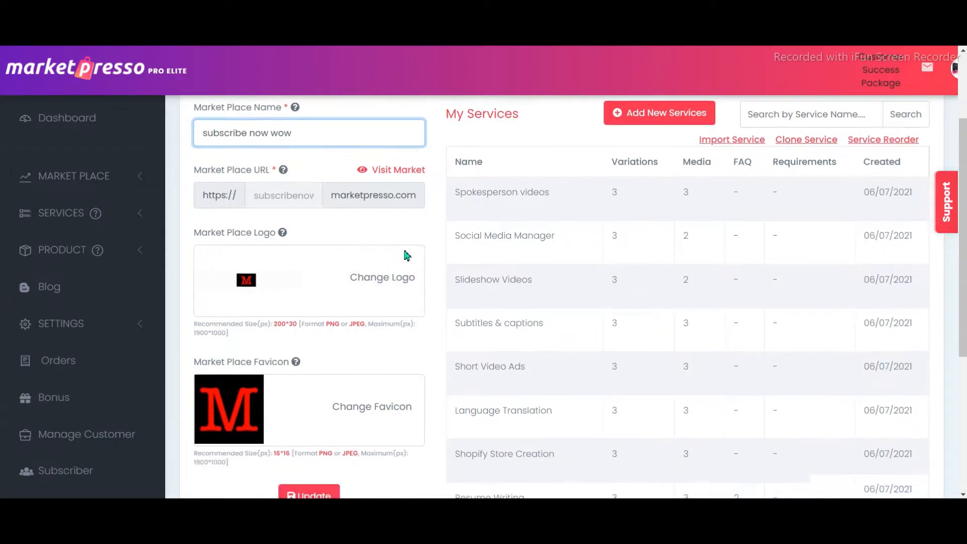
{"action": "left_click_drag", "start_coordinate": [312, 153], "coordinate": [254, 157]}
{"action": "left_click", "coordinate": [273, 150]}
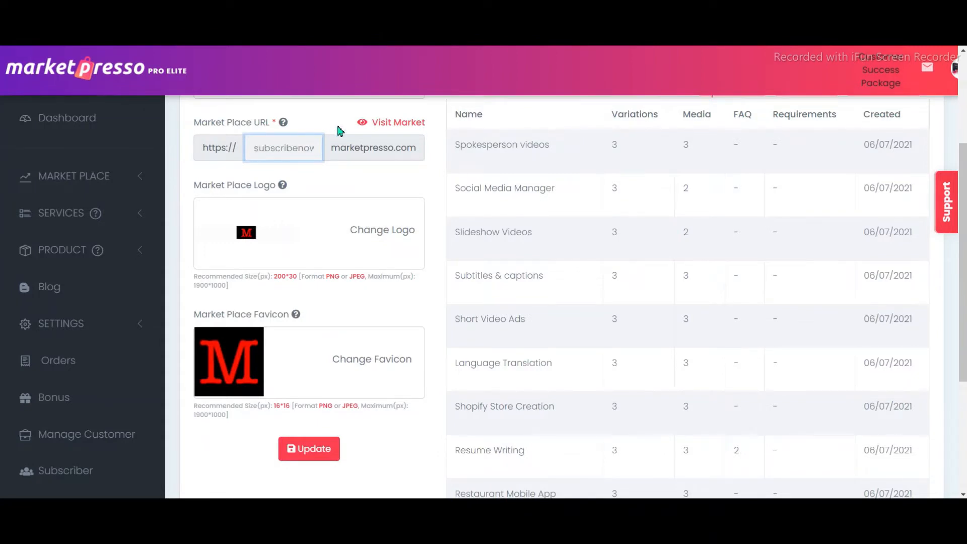
{"action": "left_click", "coordinate": [404, 231]}
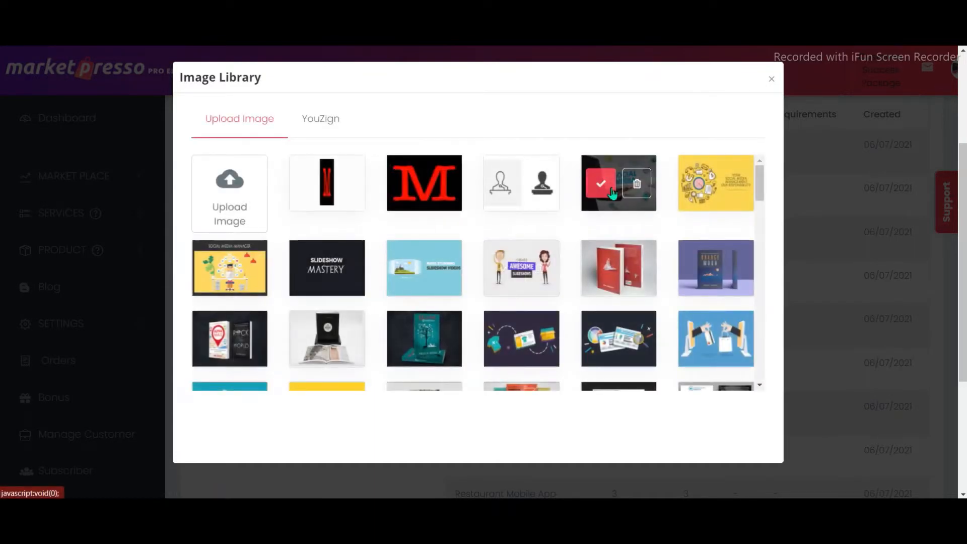
{"action": "left_click", "coordinate": [697, 193]}
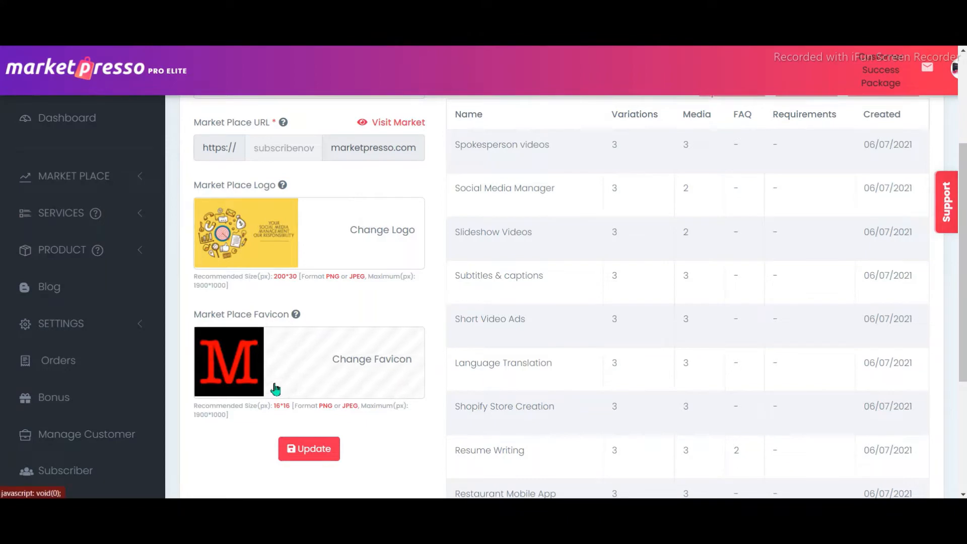
Step: View the image library choices for the favicon, and look through the first page of the My Services list
{"action": "left_click", "coordinate": [341, 363]}
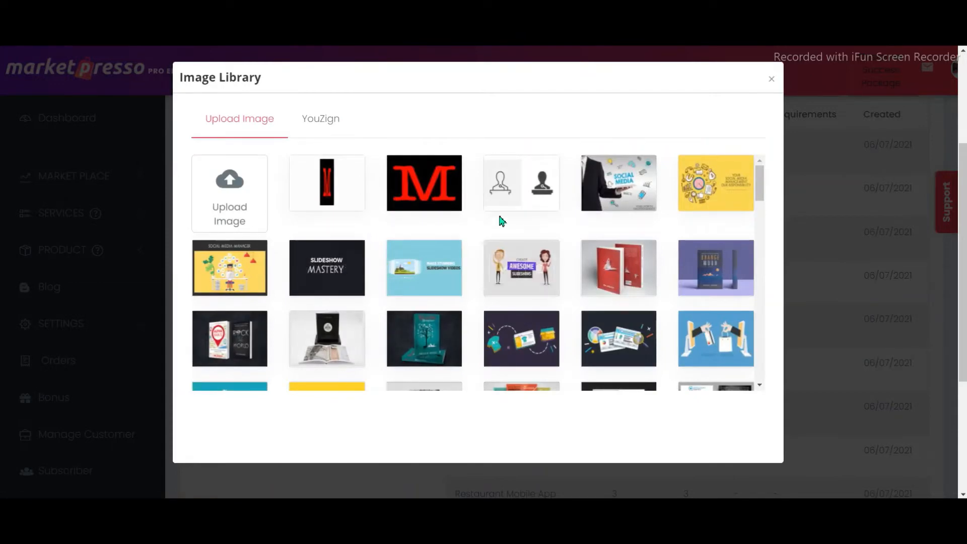
{"action": "left_click", "coordinate": [773, 79]}
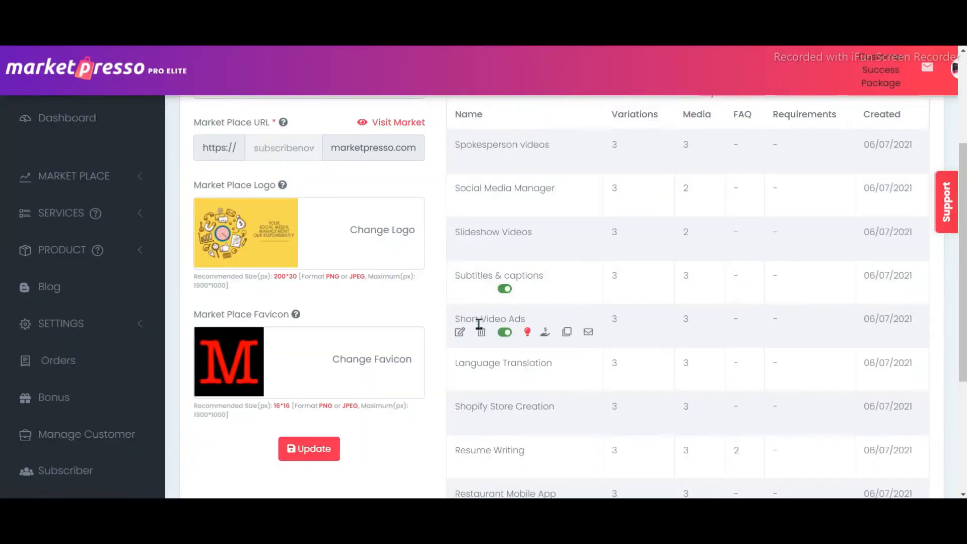
{"action": "scroll", "coordinate": [424, 317], "scroll_direction": "up", "scroll_amount": 4}
{"action": "scroll", "coordinate": [572, 225], "scroll_direction": "down", "scroll_amount": 3}
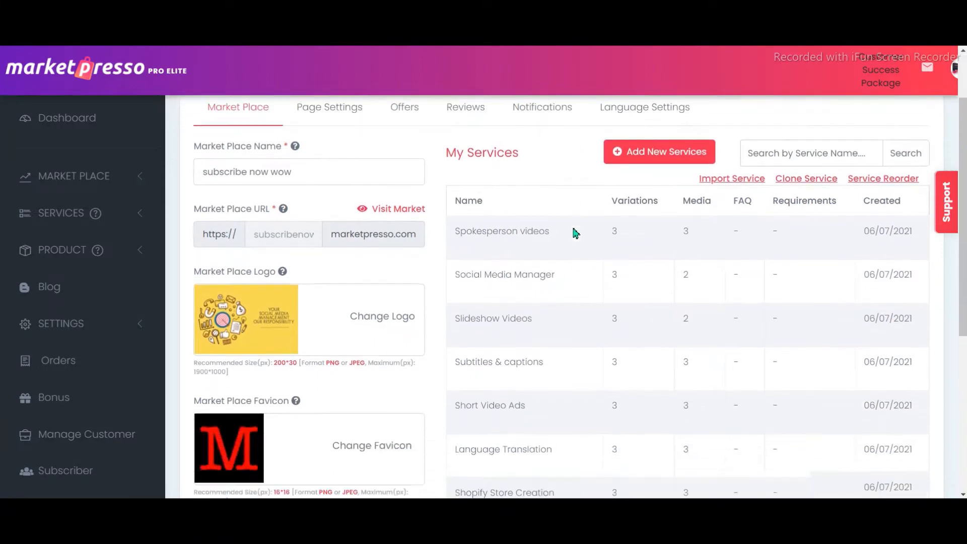
{"action": "scroll", "coordinate": [579, 216], "scroll_direction": "up", "scroll_amount": 3}
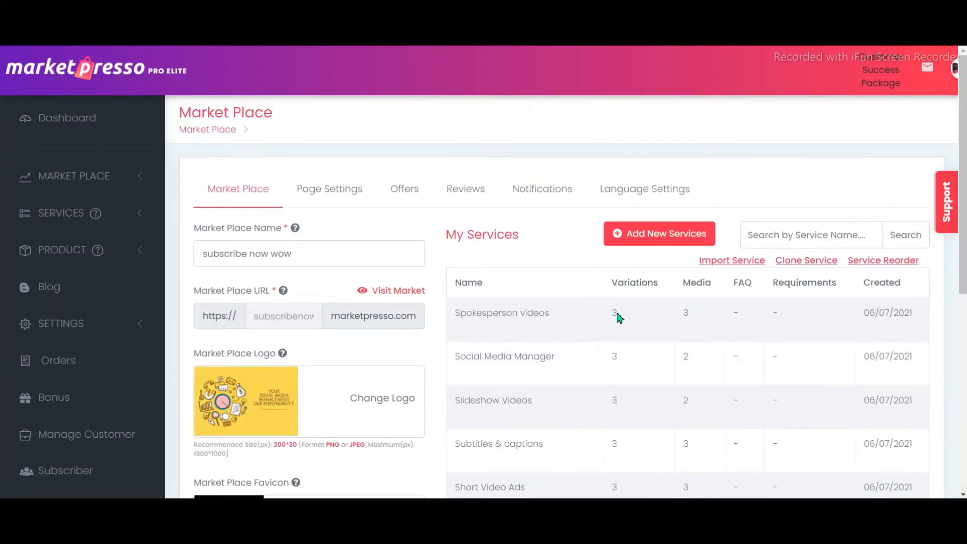
{"action": "scroll", "coordinate": [606, 360], "scroll_direction": "down", "scroll_amount": 6}
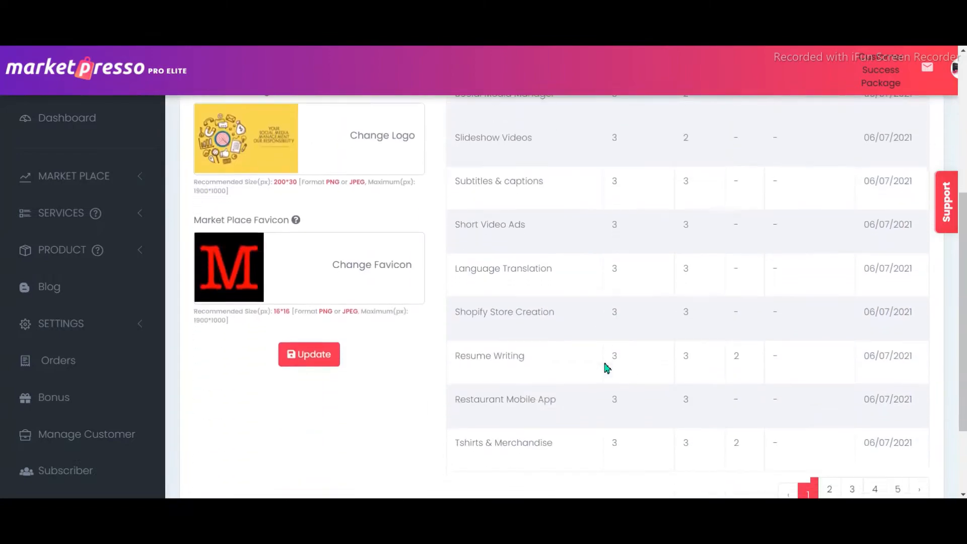
{"action": "scroll", "coordinate": [606, 367], "scroll_direction": "up", "scroll_amount": 6}
{"action": "scroll", "coordinate": [606, 367], "scroll_direction": "down", "scroll_amount": 5}
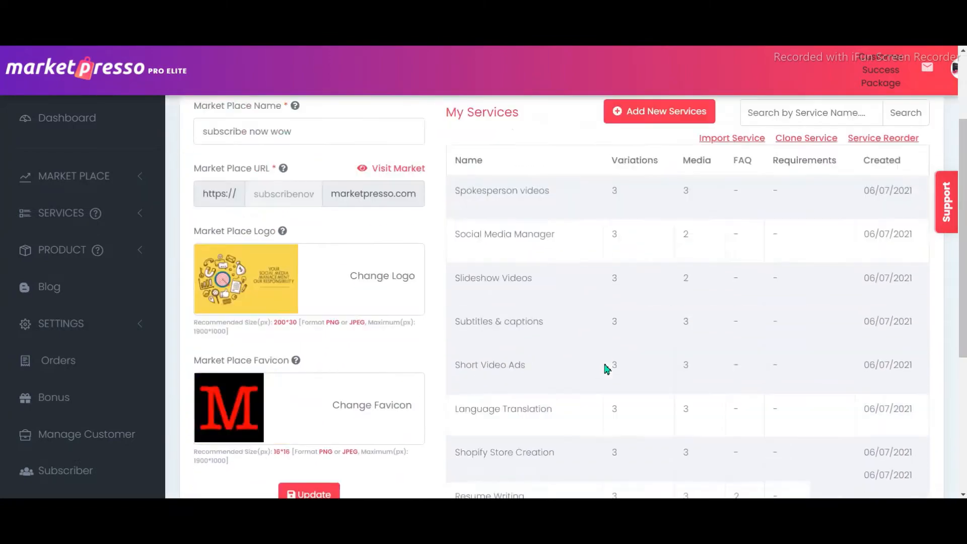
{"action": "scroll", "coordinate": [606, 367], "scroll_direction": "up", "scroll_amount": 6}
Step: Delete the Spokesperson videos service from the marketplace
{"action": "mouse_move", "coordinate": [506, 328]}
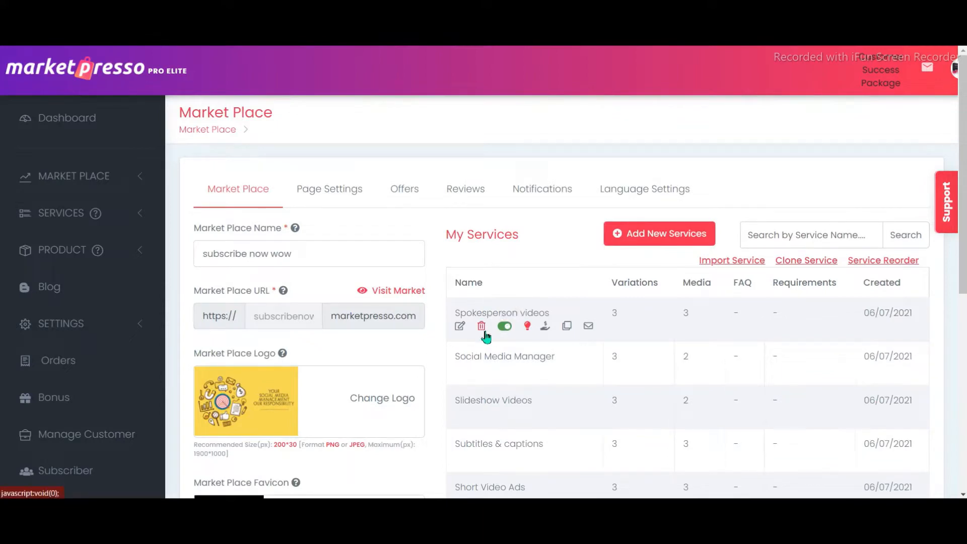
{"action": "left_click", "coordinate": [483, 332]}
{"action": "left_click", "coordinate": [594, 165]}
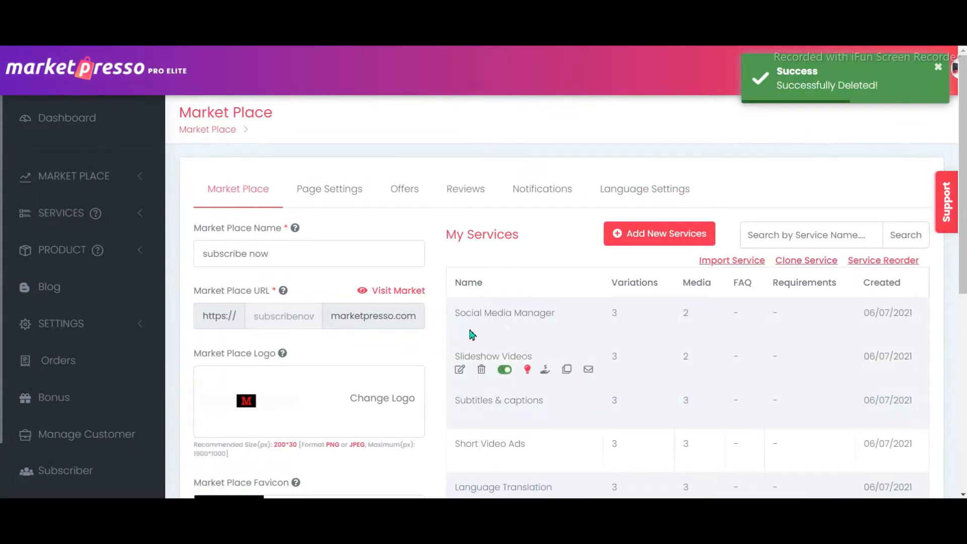
Step: Open the Slideshow Videos service for editing and change its service name to "Hello"
{"action": "mouse_move", "coordinate": [478, 312]}
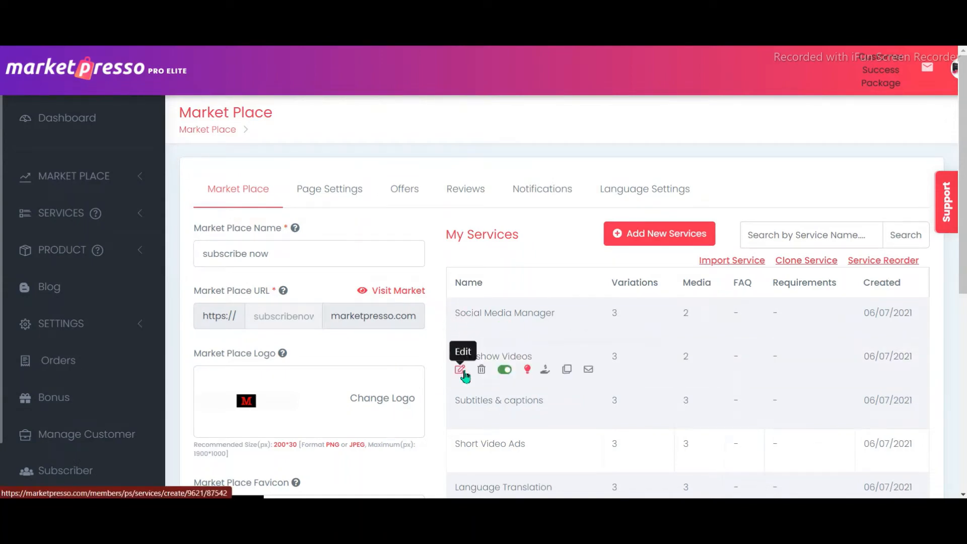
{"action": "left_click", "coordinate": [460, 370]}
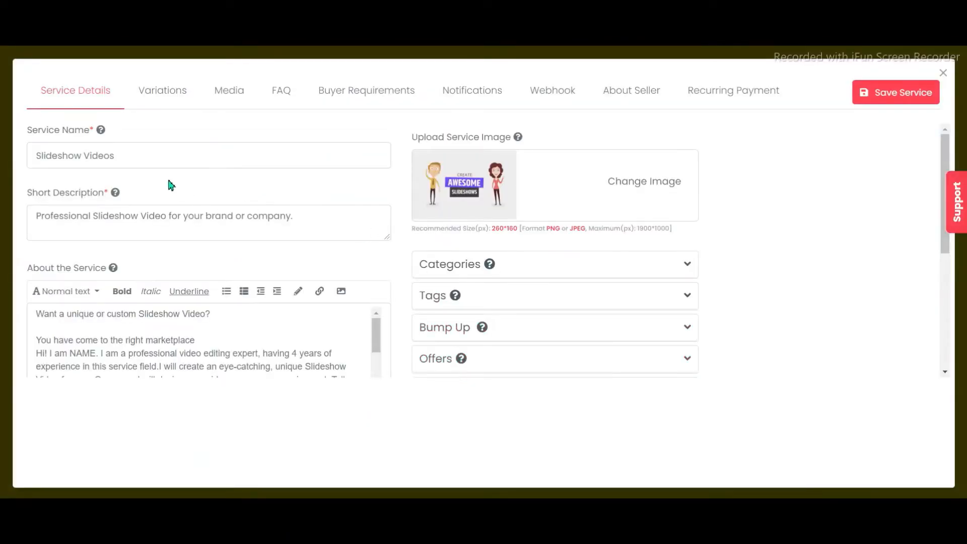
{"action": "triple_click", "coordinate": [153, 164]}
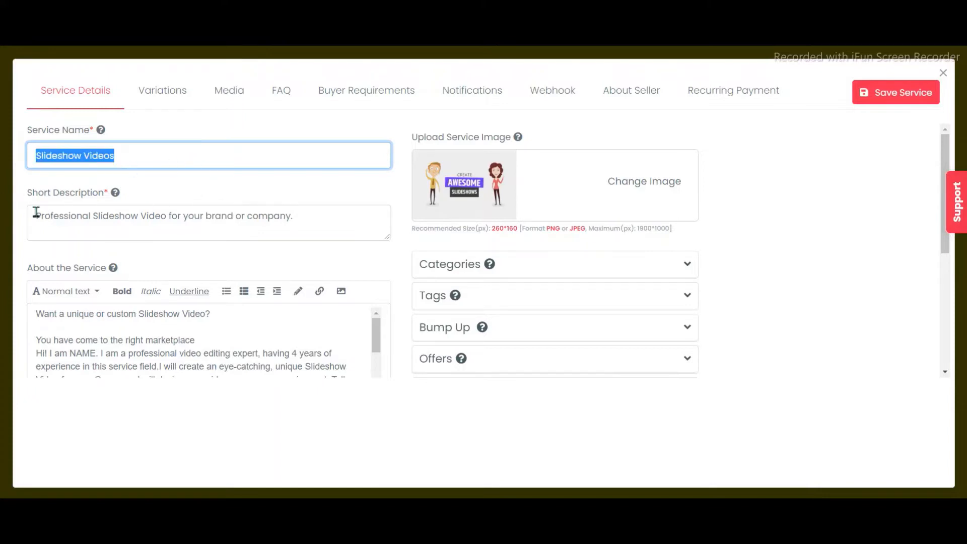
{"action": "key", "text": "BackSpace"}
{"action": "type", "text": "asfsf++"}
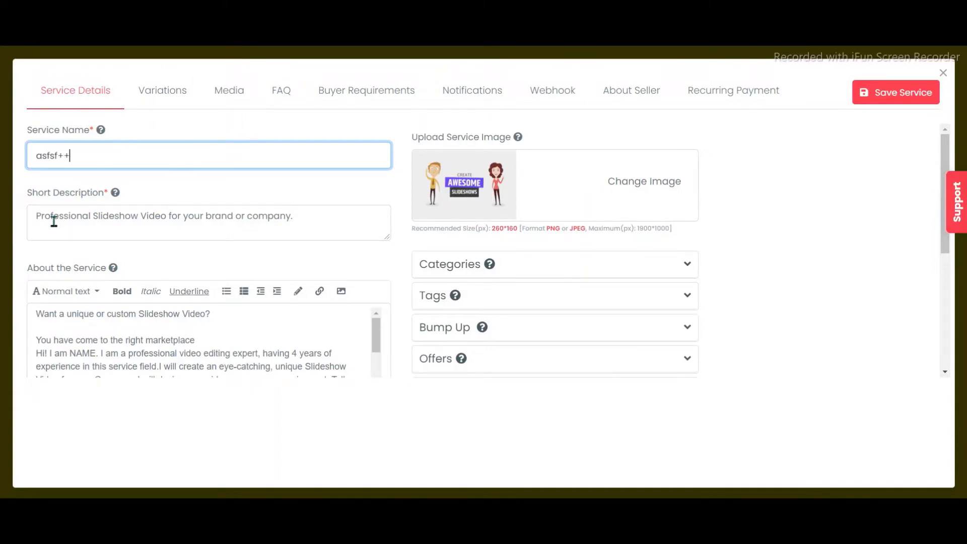
{"action": "key", "text": "BackSpace"}
{"action": "key", "text": "BackSpace"}
{"action": "key", "text": "BackSpace"}
{"action": "key", "text": "BackSpace"}
{"action": "key", "text": "BackSpace"}
{"action": "key", "text": "BackSpace"}
Step: Review the service's short description, its About the Service text and the ribbon text with its preview
{"action": "left_click_drag", "start_coordinate": [39, 227], "coordinate": [242, 204]}
{"action": "left_click", "coordinate": [95, 349]}
{"action": "scroll", "coordinate": [192, 364], "scroll_direction": "down", "scroll_amount": 10}
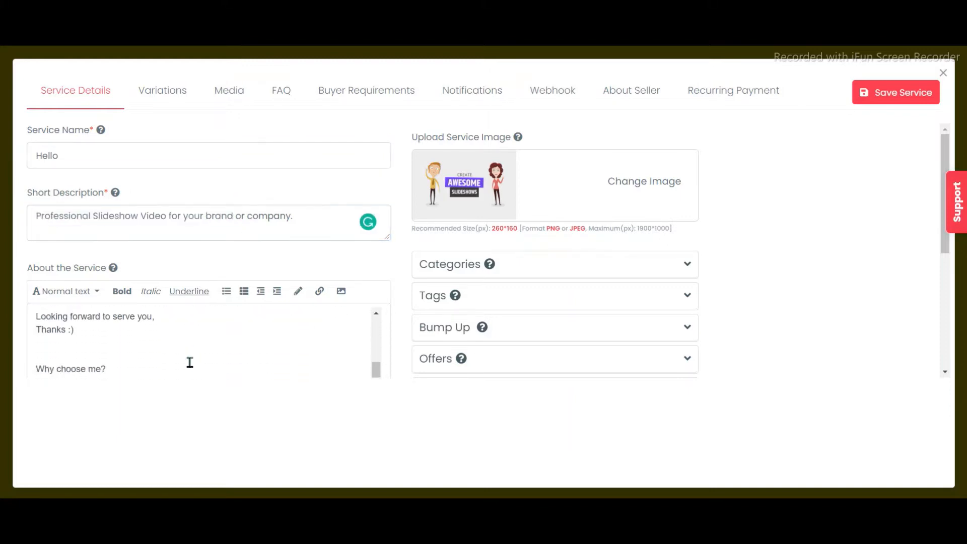
{"action": "scroll", "coordinate": [183, 353], "scroll_direction": "down", "scroll_amount": 5}
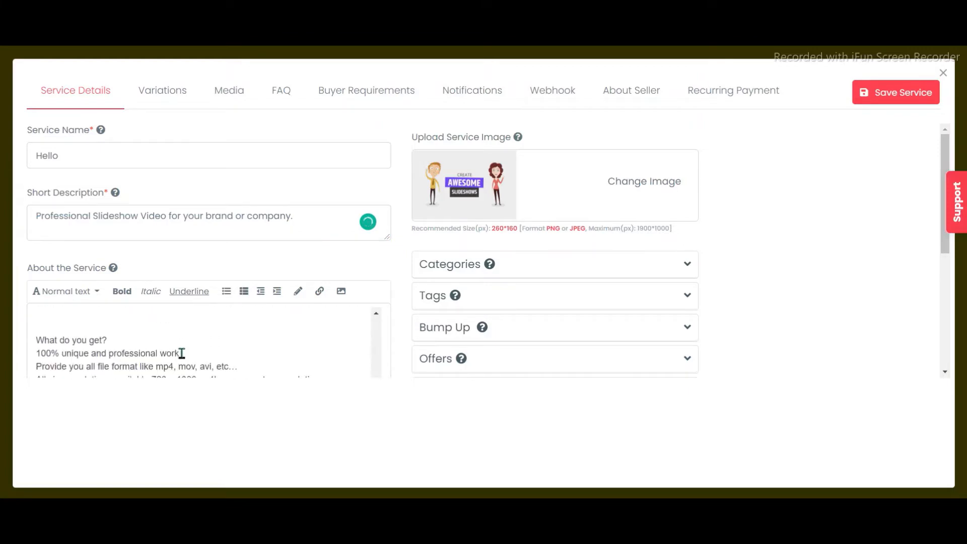
{"action": "scroll", "coordinate": [182, 353], "scroll_direction": "down", "scroll_amount": 5}
{"action": "scroll", "coordinate": [171, 307], "scroll_direction": "up", "scroll_amount": 2}
{"action": "scroll", "coordinate": [182, 335], "scroll_direction": "up", "scroll_amount": 2}
{"action": "scroll", "coordinate": [184, 339], "scroll_direction": "down", "scroll_amount": 4}
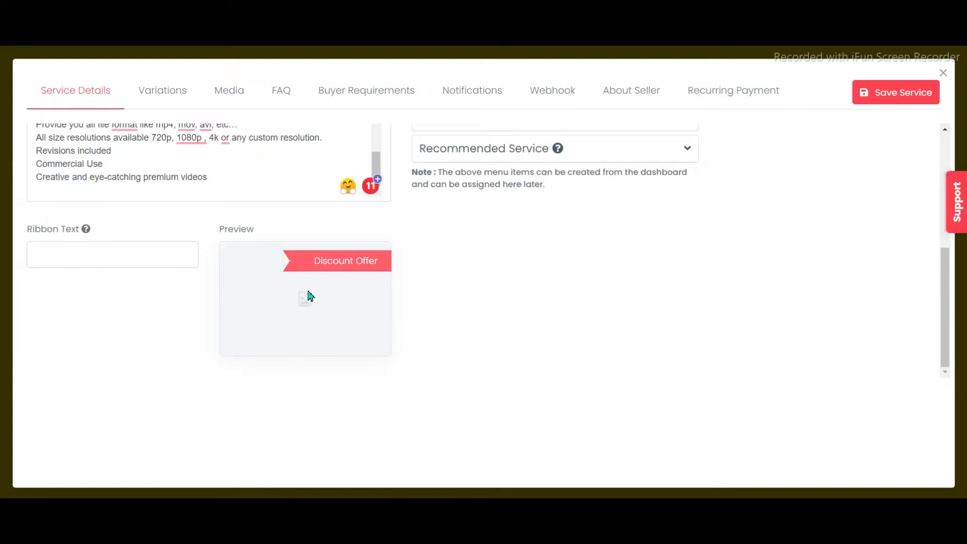
{"action": "left_click", "coordinate": [124, 255]}
{"action": "scroll", "coordinate": [406, 296], "scroll_direction": "up", "scroll_amount": 6}
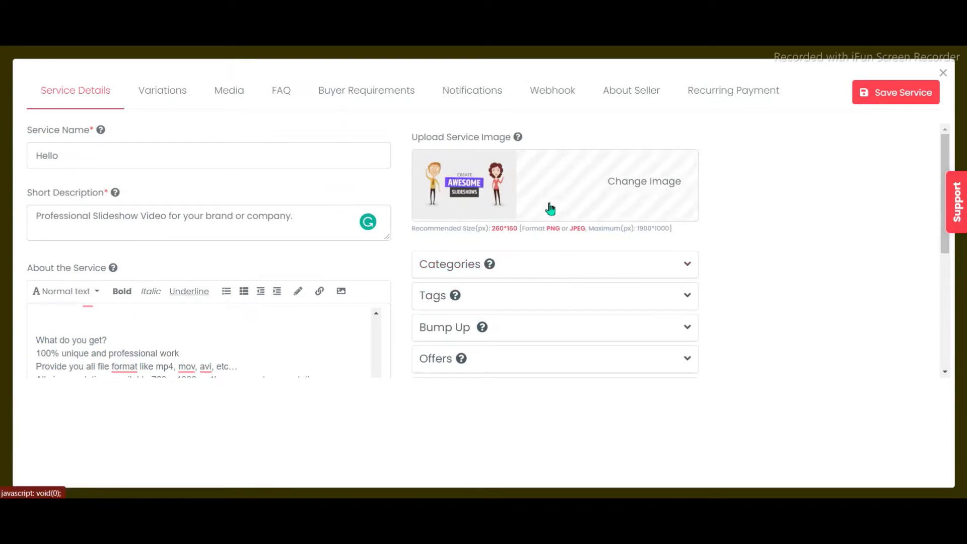
Step: Replace the service image with the picture of three red, yellow and green business flyers from the image library
{"action": "left_click", "coordinate": [603, 199]}
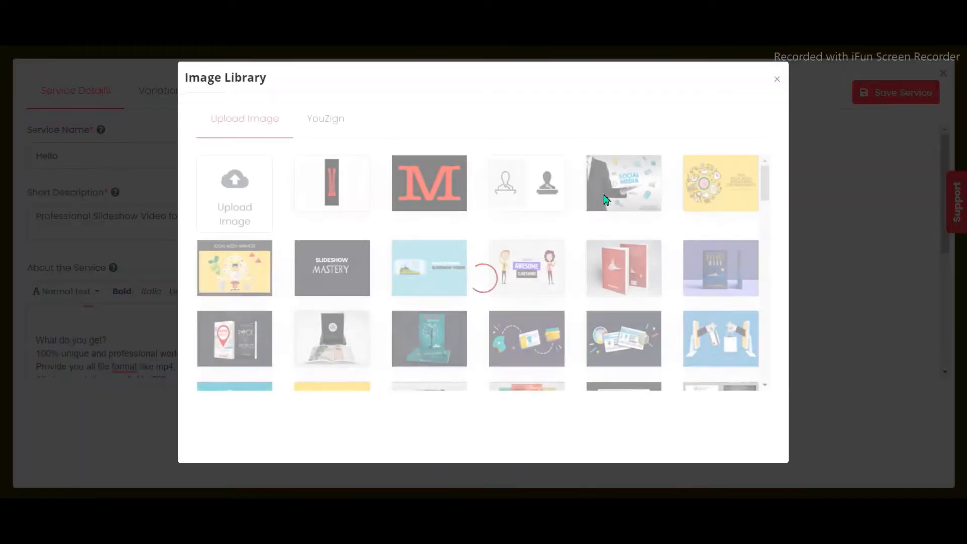
{"action": "scroll", "coordinate": [544, 302], "scroll_direction": "down", "scroll_amount": 3}
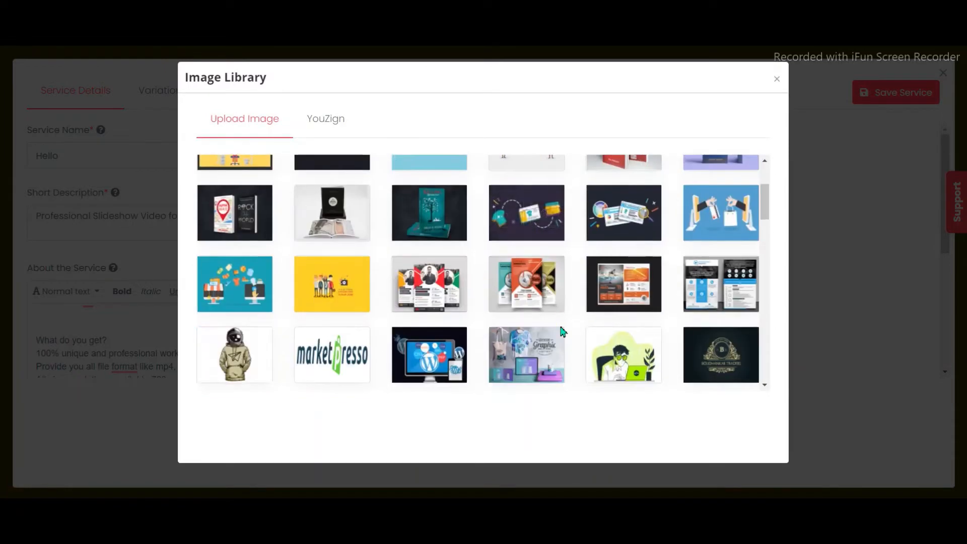
{"action": "left_click", "coordinate": [401, 287]}
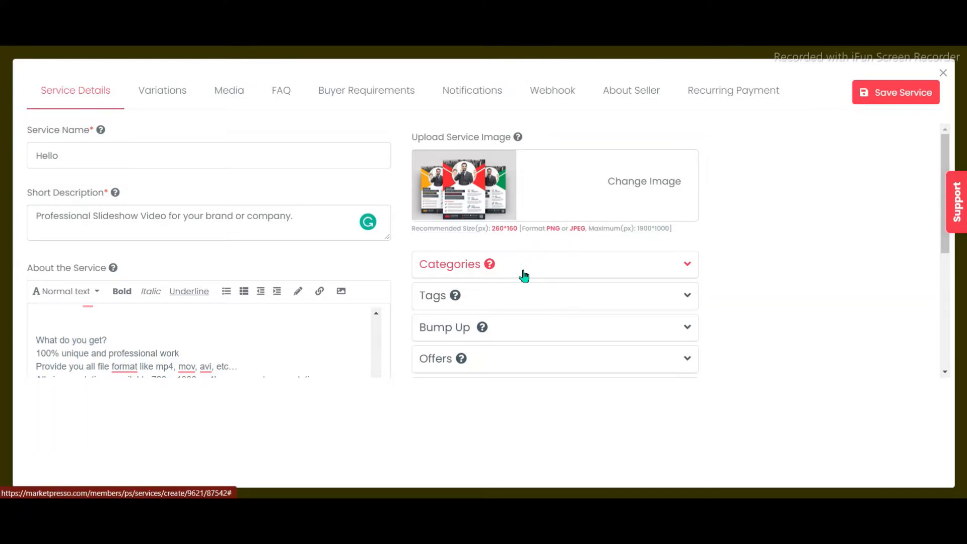
Step: Examine the category options available for the service
{"action": "left_click", "coordinate": [692, 264]}
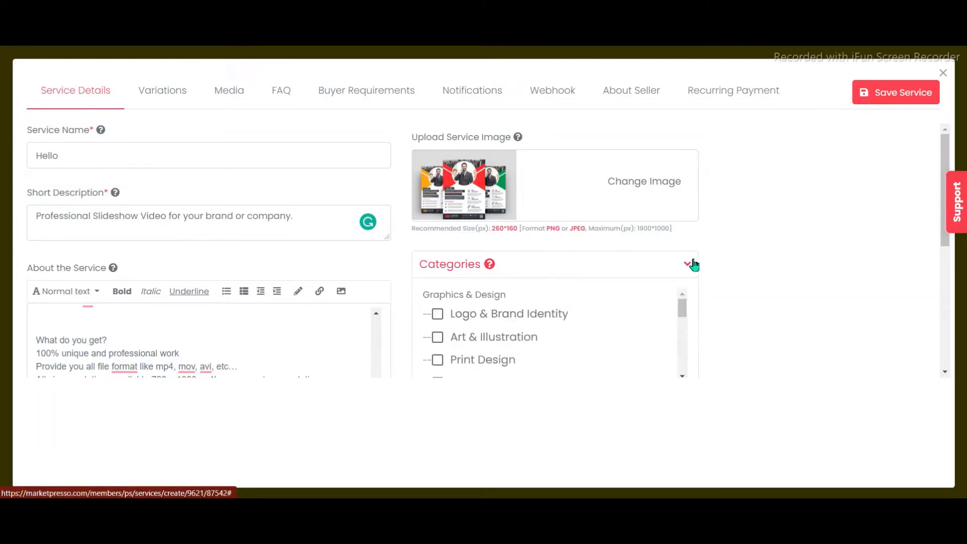
{"action": "scroll", "coordinate": [540, 327], "scroll_direction": "down", "scroll_amount": 3}
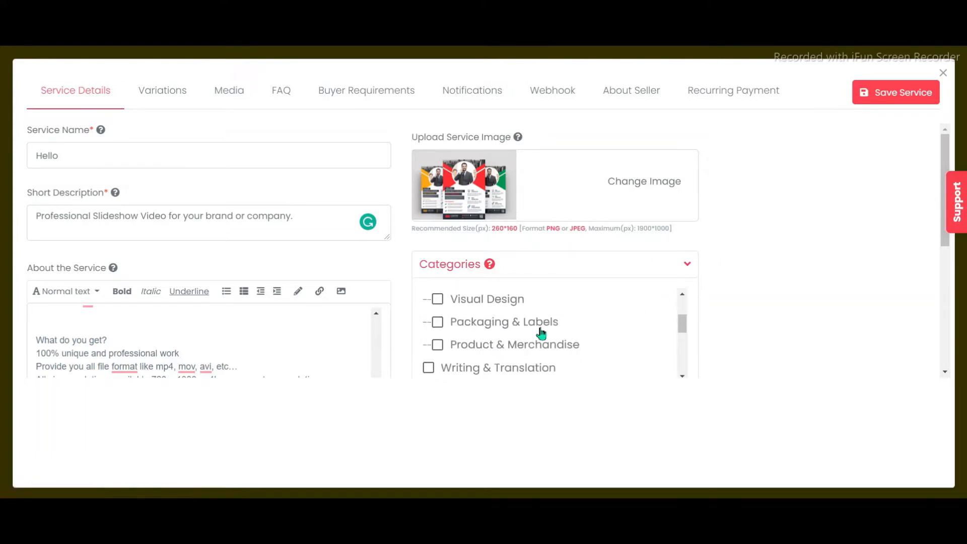
{"action": "scroll", "coordinate": [541, 334], "scroll_direction": "down", "scroll_amount": 1}
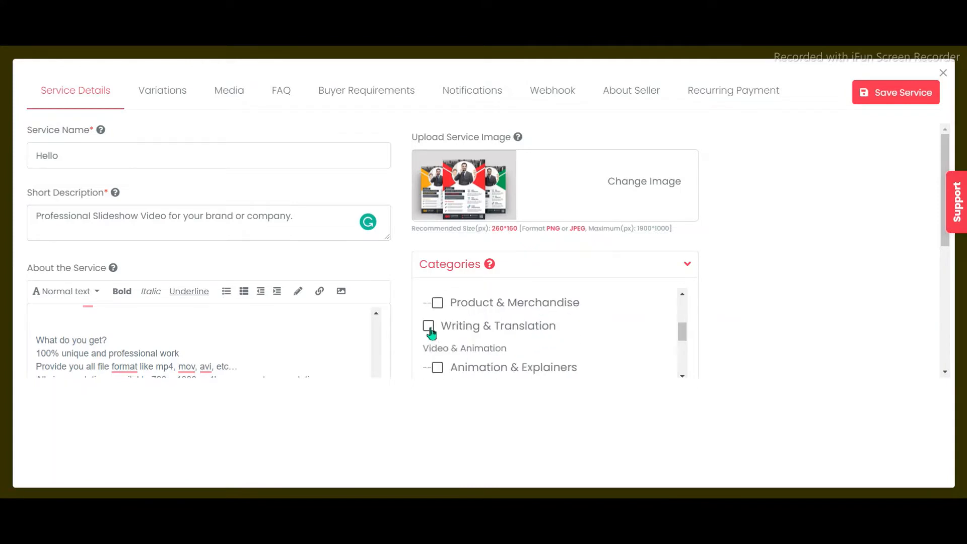
{"action": "scroll", "coordinate": [430, 333], "scroll_direction": "up", "scroll_amount": 3}
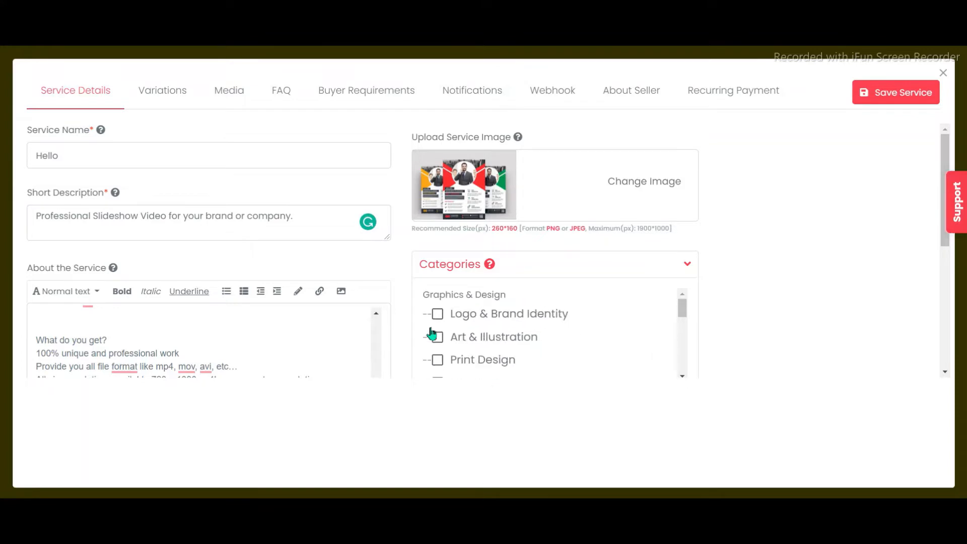
{"action": "left_click", "coordinate": [684, 266]}
Step: Examine the service's Tags section and its Bump Up options
{"action": "left_click", "coordinate": [633, 299]}
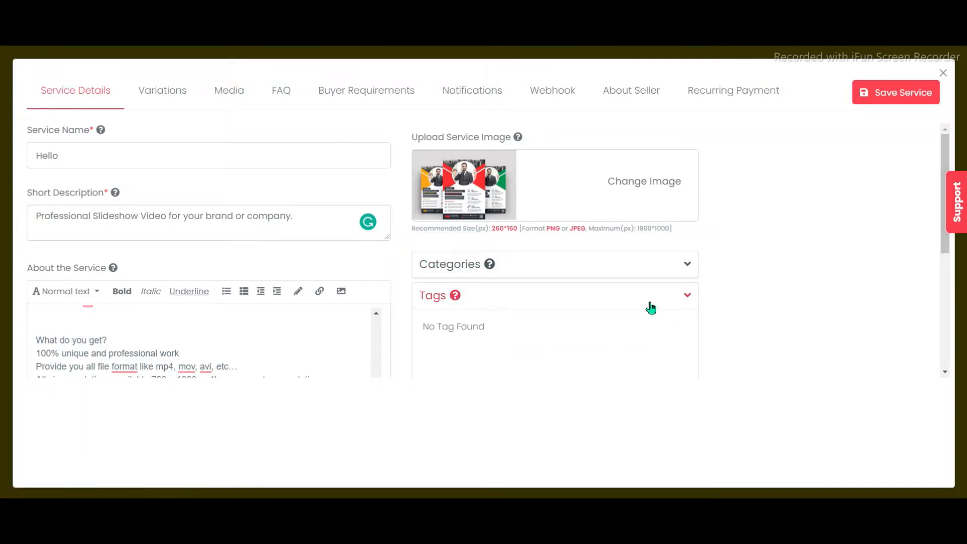
{"action": "scroll", "coordinate": [647, 310], "scroll_direction": "down", "scroll_amount": 2}
{"action": "left_click", "coordinate": [690, 221]}
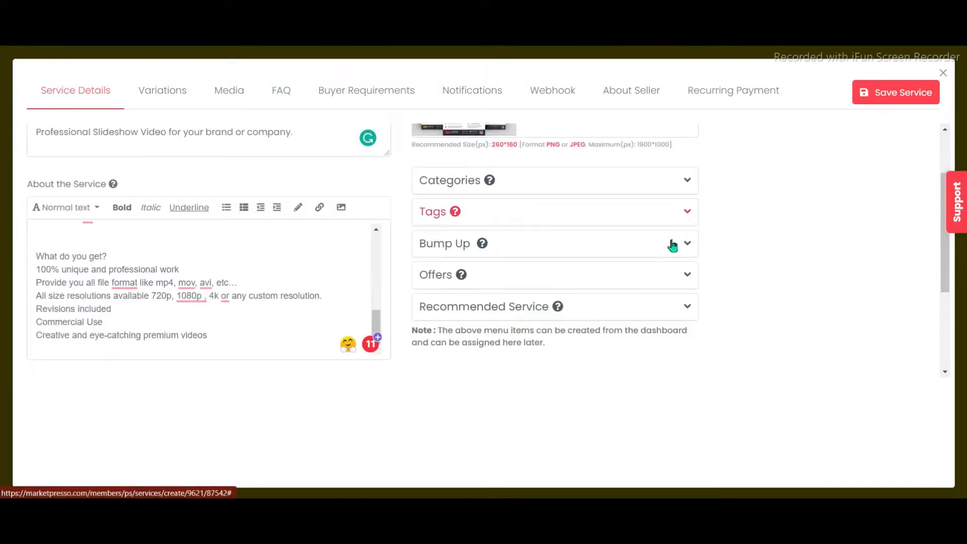
{"action": "scroll", "coordinate": [669, 242], "scroll_direction": "down", "scroll_amount": 2}
{"action": "scroll", "coordinate": [495, 224], "scroll_direction": "up", "scroll_amount": 2}
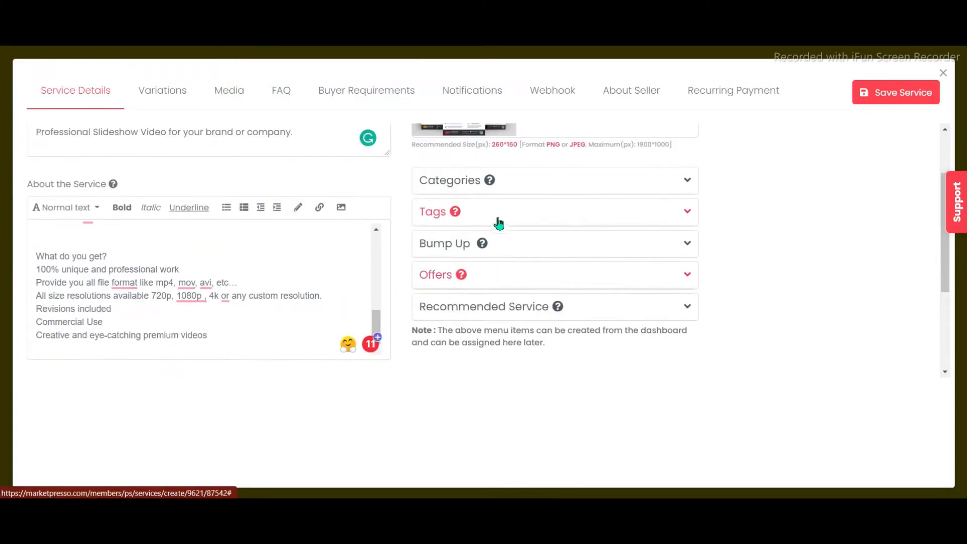
{"action": "left_click", "coordinate": [557, 255]}
{"action": "scroll", "coordinate": [556, 286], "scroll_direction": "down", "scroll_amount": 1}
{"action": "scroll", "coordinate": [554, 282], "scroll_direction": "down", "scroll_amount": 6}
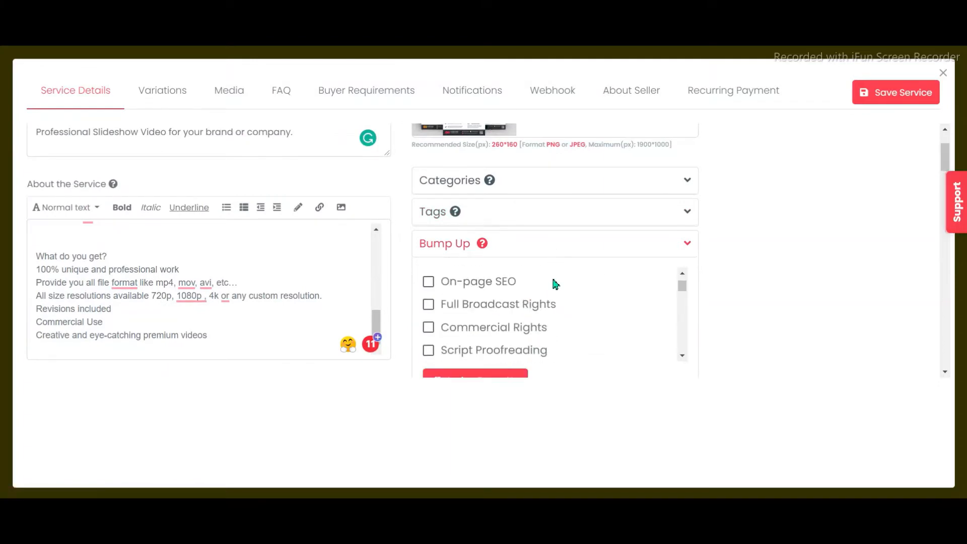
{"action": "left_click", "coordinate": [675, 249]}
{"action": "scroll", "coordinate": [639, 281], "scroll_direction": "down", "scroll_amount": 2}
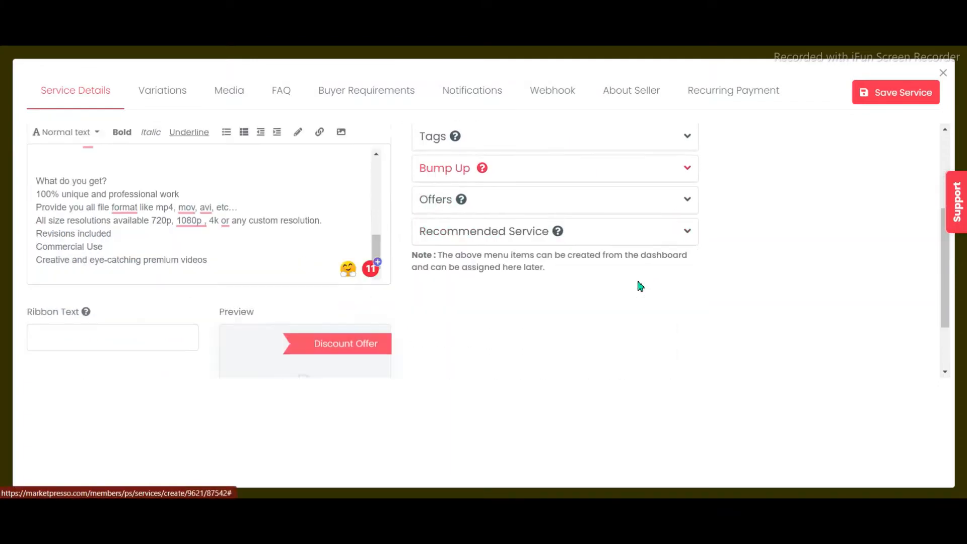
Step: Choose "Offer" as the offer type for the service
{"action": "left_click", "coordinate": [509, 207]}
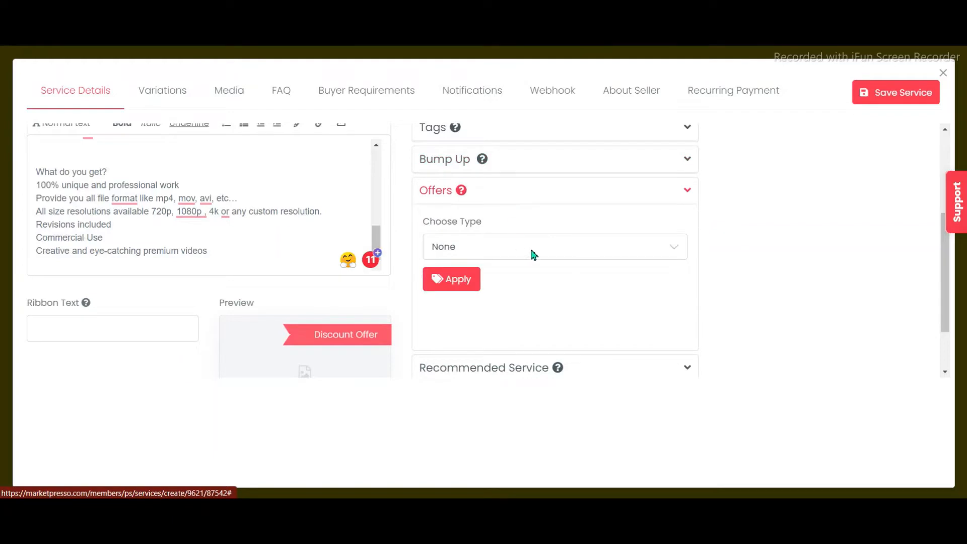
{"action": "left_click", "coordinate": [531, 247]}
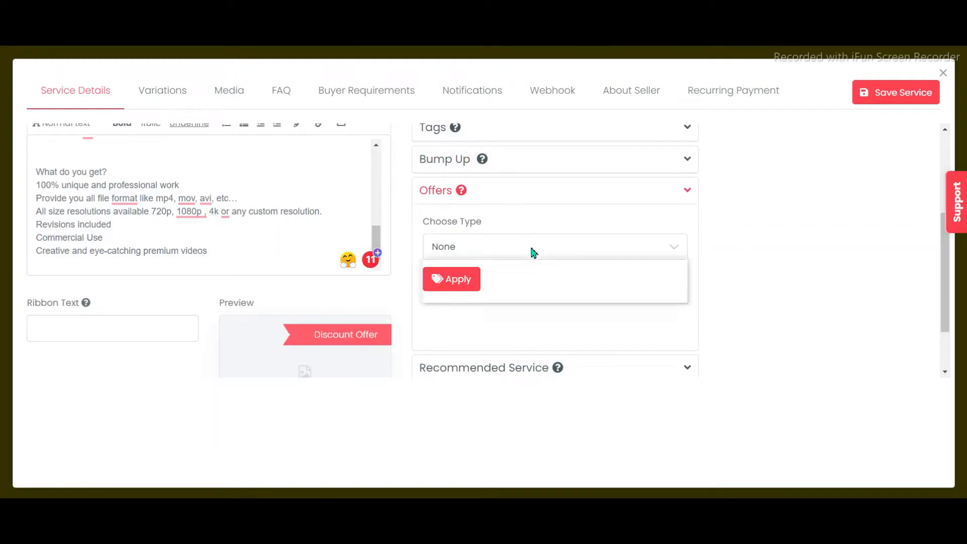
{"action": "left_click", "coordinate": [544, 283]}
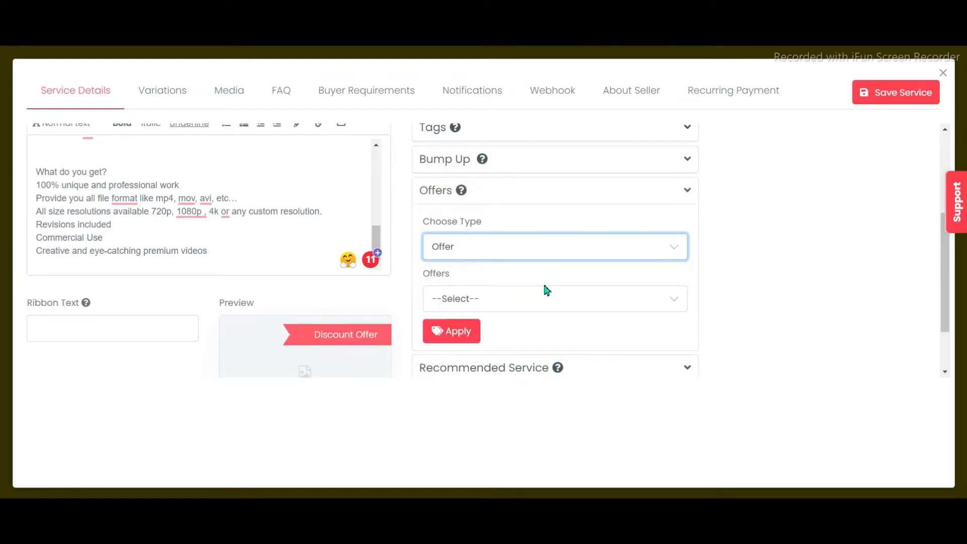
Step: Switch the service's offer type to "Coupons" and apply it with the coupon choice left at "--Select--"
{"action": "left_click", "coordinate": [527, 301]}
{"action": "left_click", "coordinate": [529, 245]}
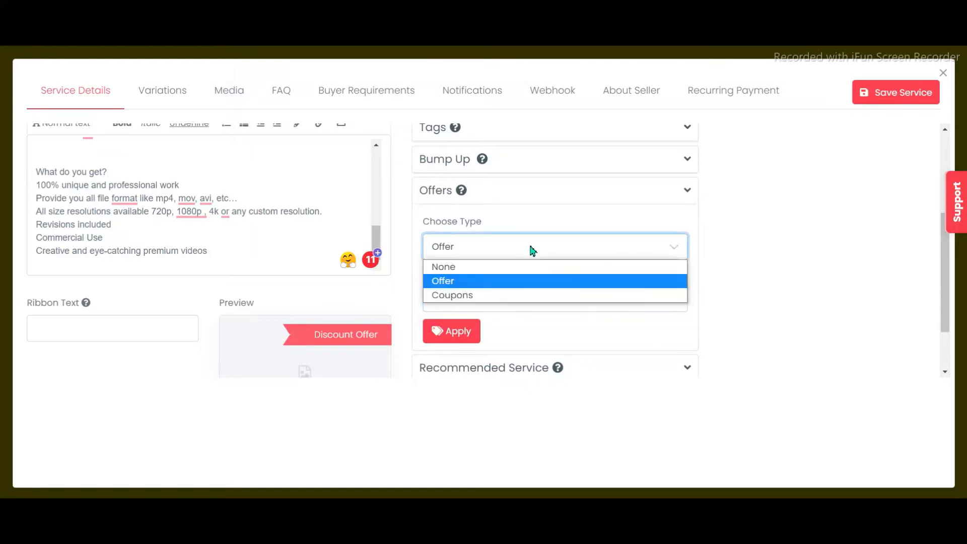
{"action": "left_click", "coordinate": [540, 296]}
{"action": "left_click", "coordinate": [543, 300]}
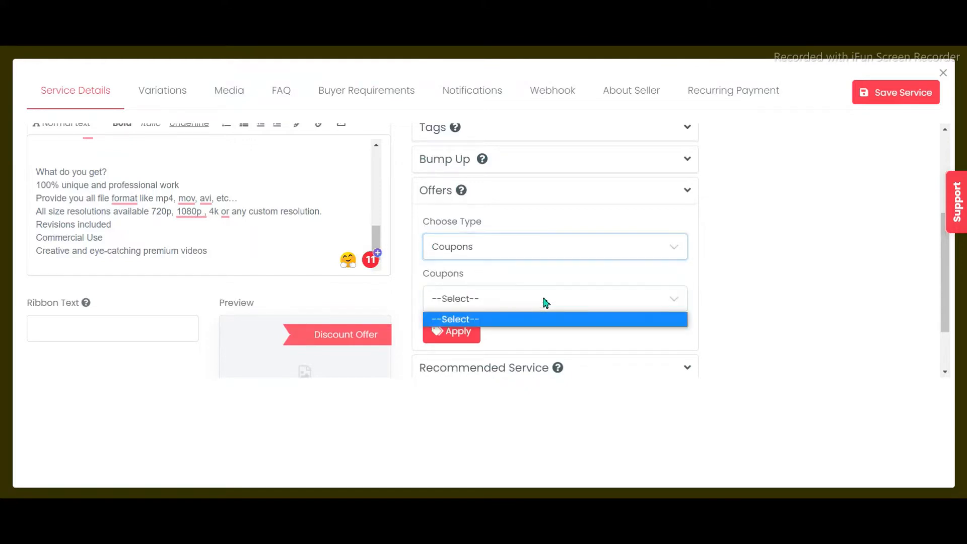
{"action": "left_click", "coordinate": [556, 319]}
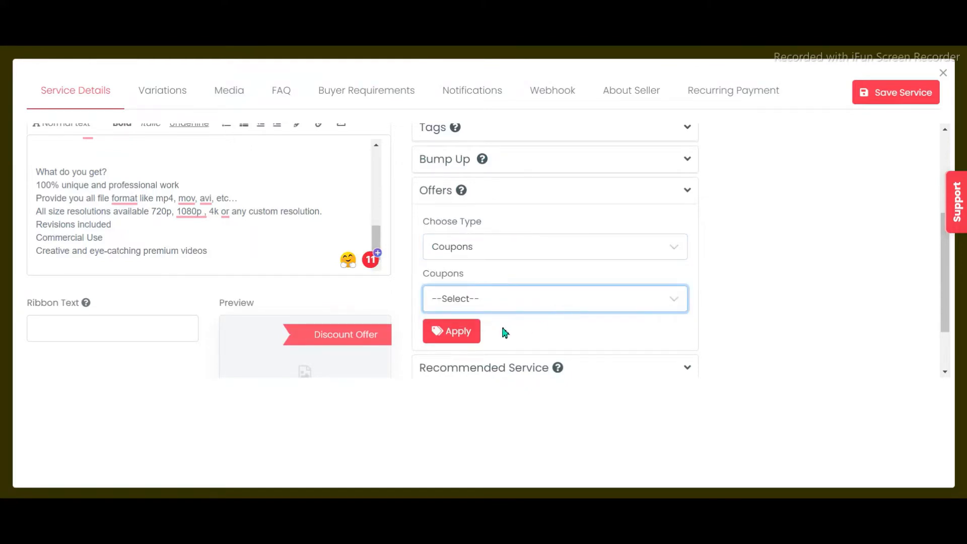
{"action": "left_click", "coordinate": [477, 333]}
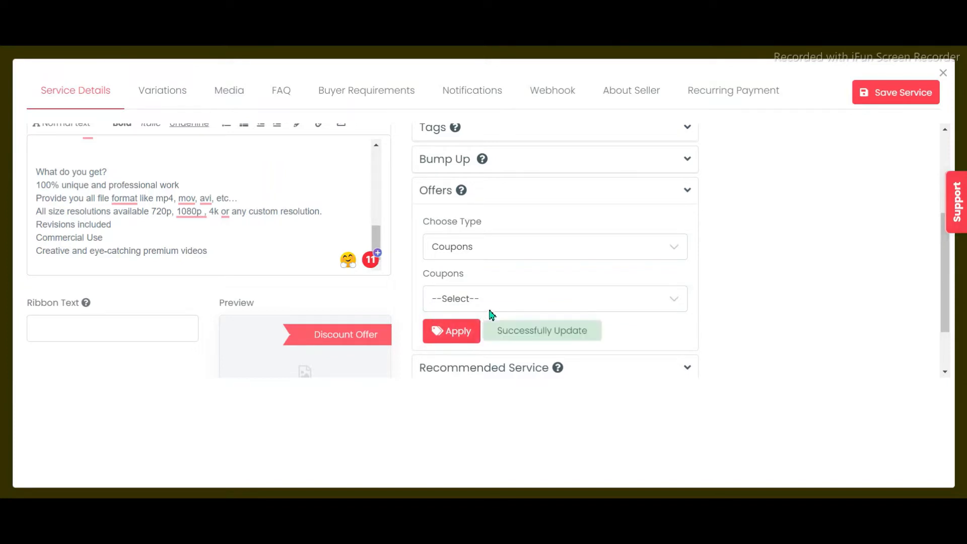
Step: Examine the services that can be assigned as recommended services
{"action": "scroll", "coordinate": [561, 305], "scroll_direction": "down", "scroll_amount": 3}
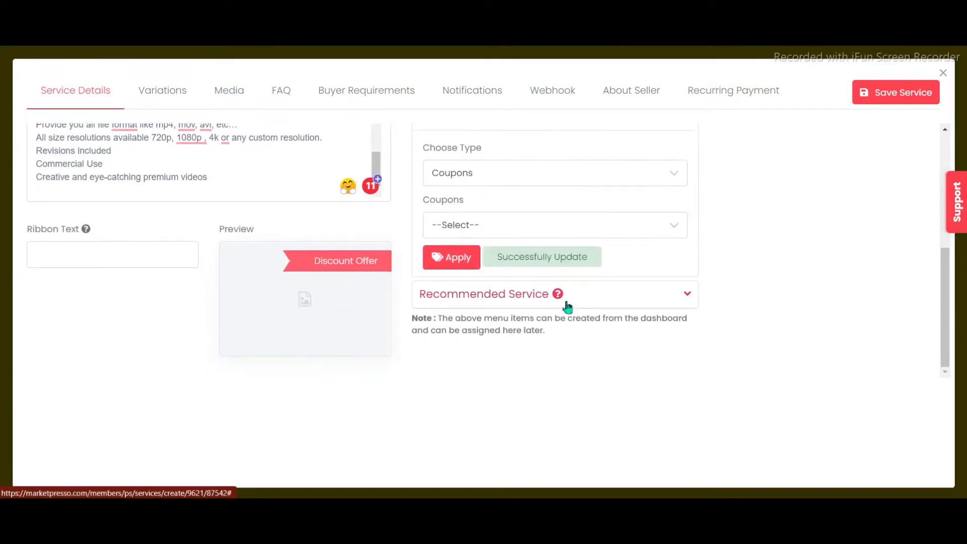
{"action": "left_click", "coordinate": [568, 302]}
{"action": "scroll", "coordinate": [564, 297], "scroll_direction": "down", "scroll_amount": 5}
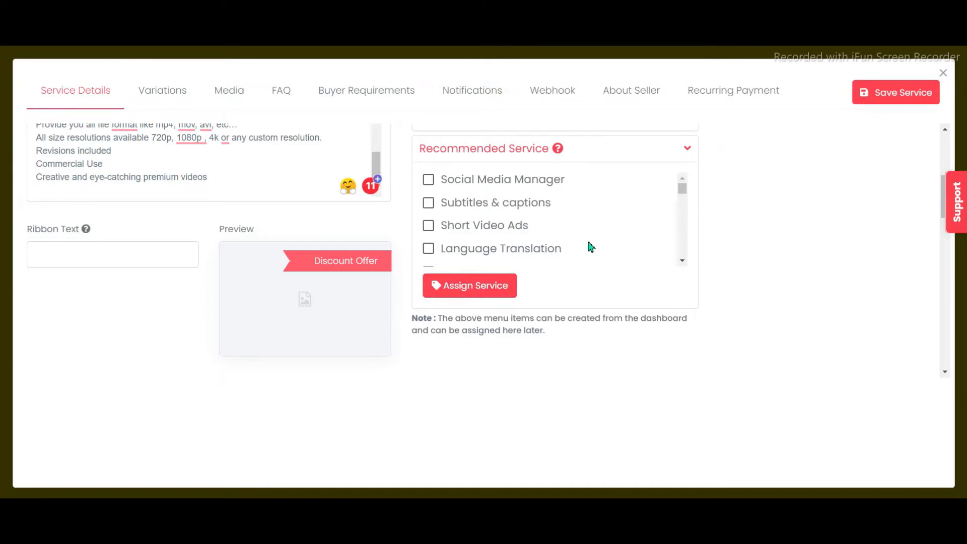
{"action": "scroll", "coordinate": [587, 242], "scroll_direction": "up", "scroll_amount": 5}
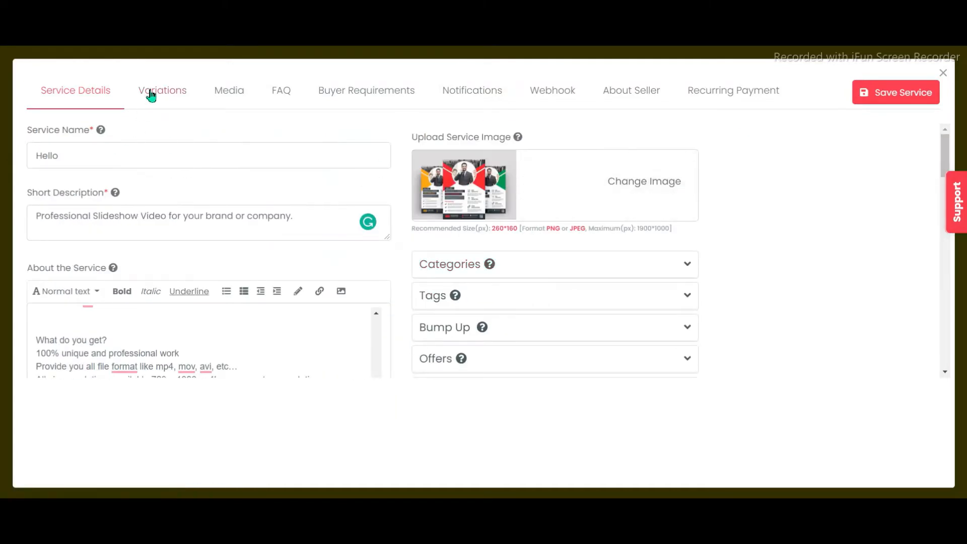
Step: Set the Basic Package variation's amount to 40 USD
{"action": "left_click", "coordinate": [151, 94]}
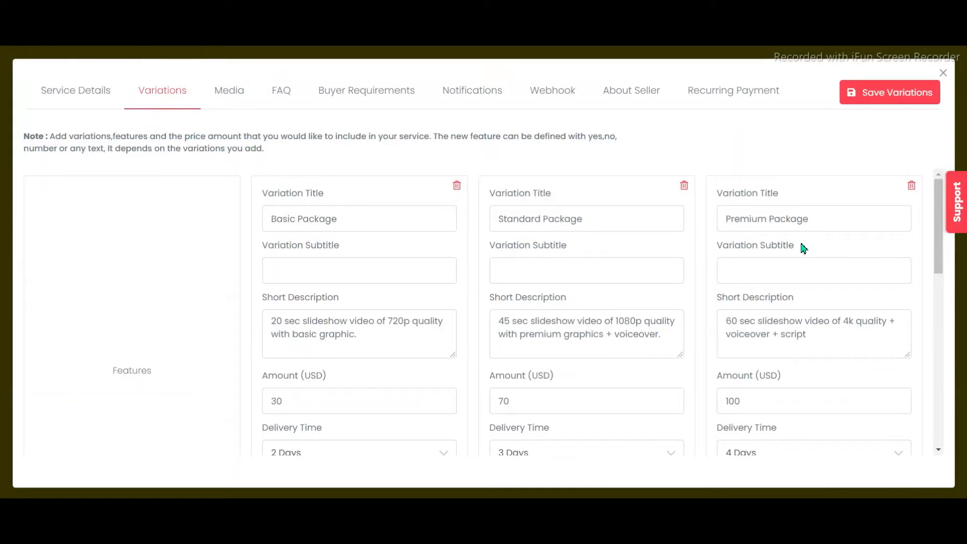
{"action": "scroll", "coordinate": [705, 322], "scroll_direction": "down", "scroll_amount": 1}
{"action": "left_click", "coordinate": [342, 362]}
{"action": "key", "text": "ctrl+a"}
{"action": "type", "text": "4"}
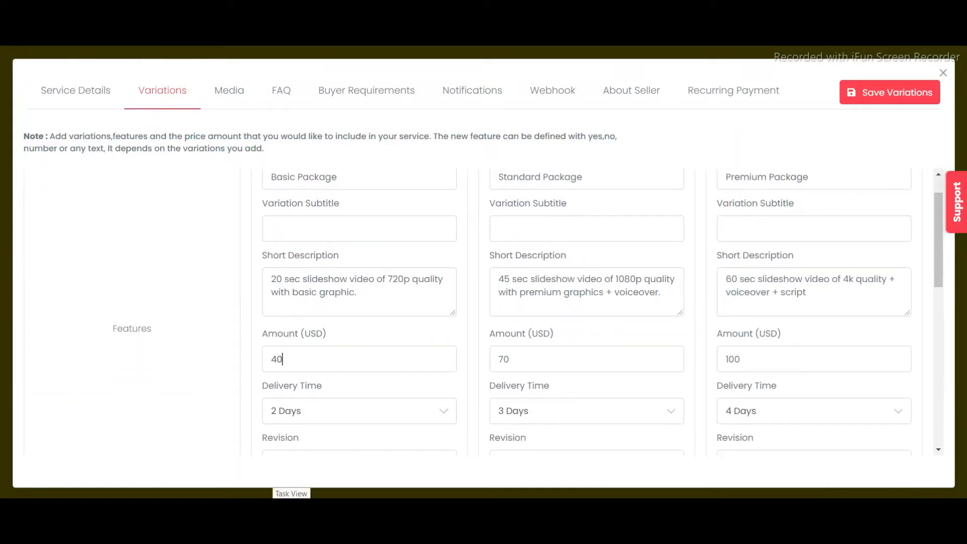
Step: Examine the revisions, external links and feature rows of the Basic, Standard and Premium packages
{"action": "scroll", "coordinate": [678, 333], "scroll_direction": "down", "scroll_amount": 5}
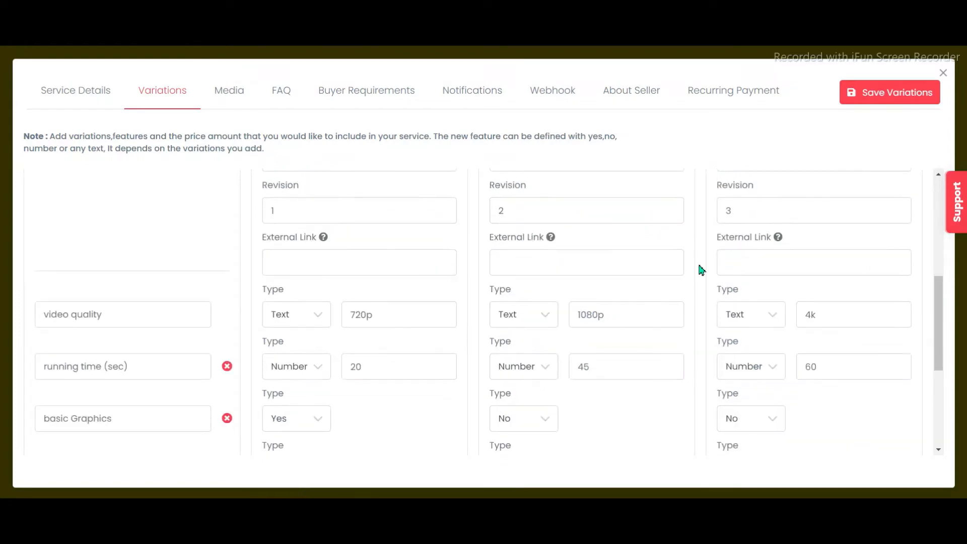
{"action": "scroll", "coordinate": [271, 330], "scroll_direction": "up", "scroll_amount": 5}
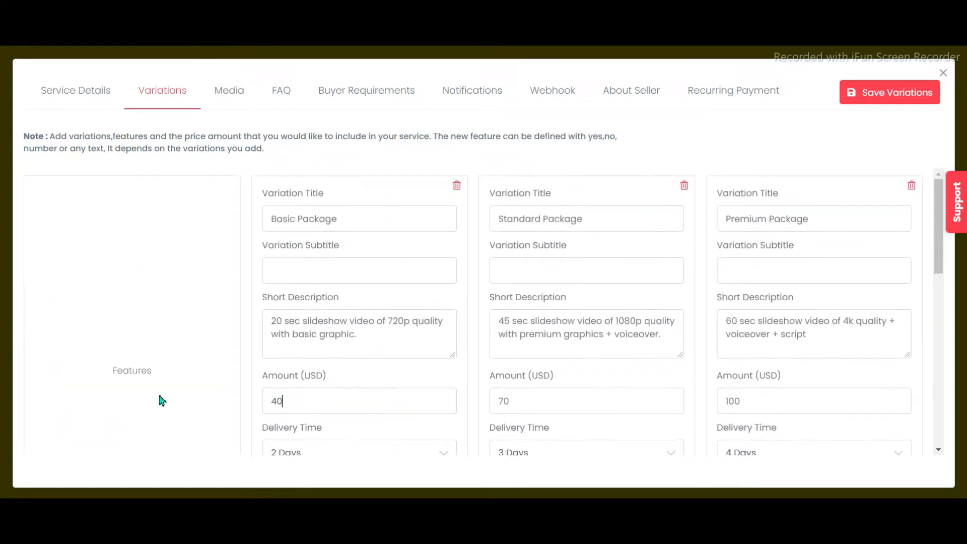
{"action": "scroll", "coordinate": [420, 276], "scroll_direction": "down", "scroll_amount": 10}
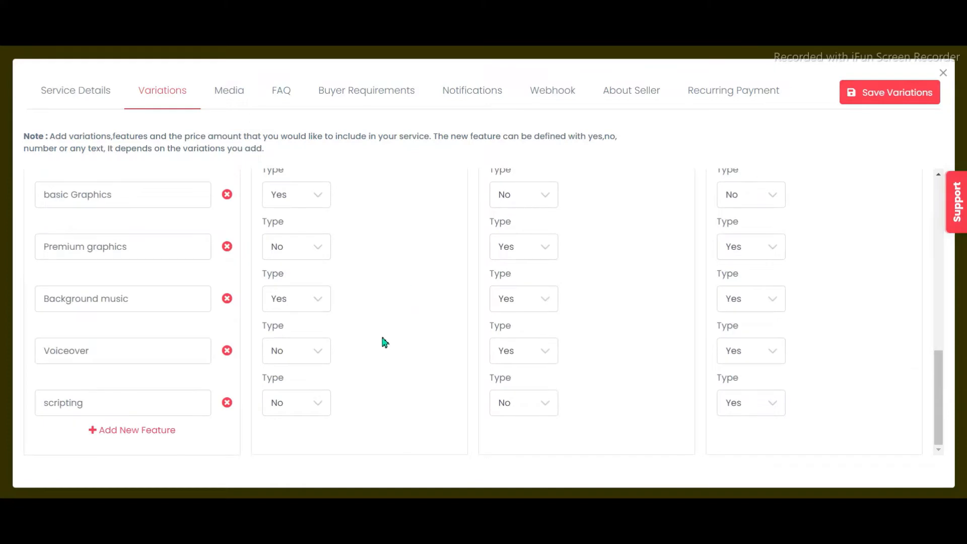
{"action": "scroll", "coordinate": [312, 280], "scroll_direction": "up", "scroll_amount": 3}
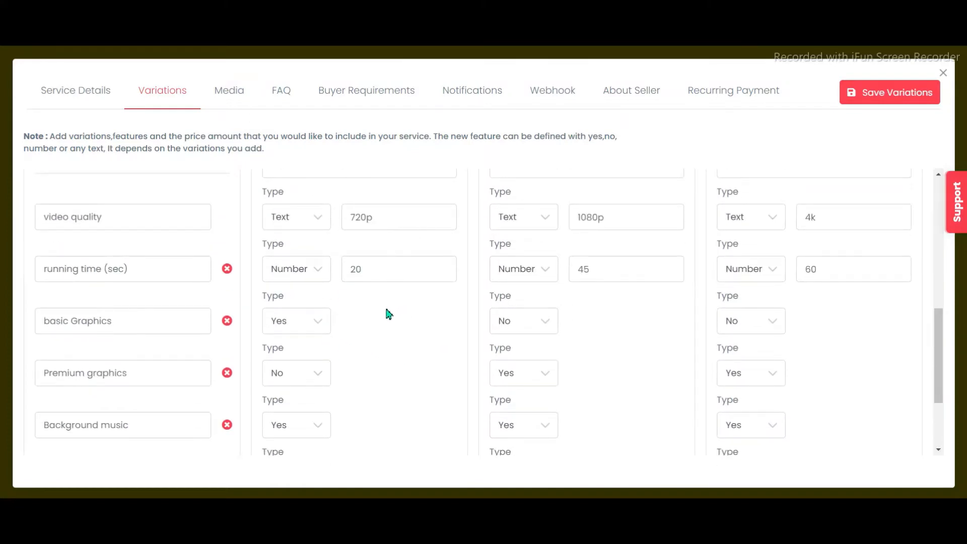
{"action": "scroll", "coordinate": [386, 309], "scroll_direction": "down", "scroll_amount": 3}
{"action": "scroll", "coordinate": [386, 309], "scroll_direction": "up", "scroll_amount": 9}
{"action": "scroll", "coordinate": [386, 309], "scroll_direction": "up", "scroll_amount": 2}
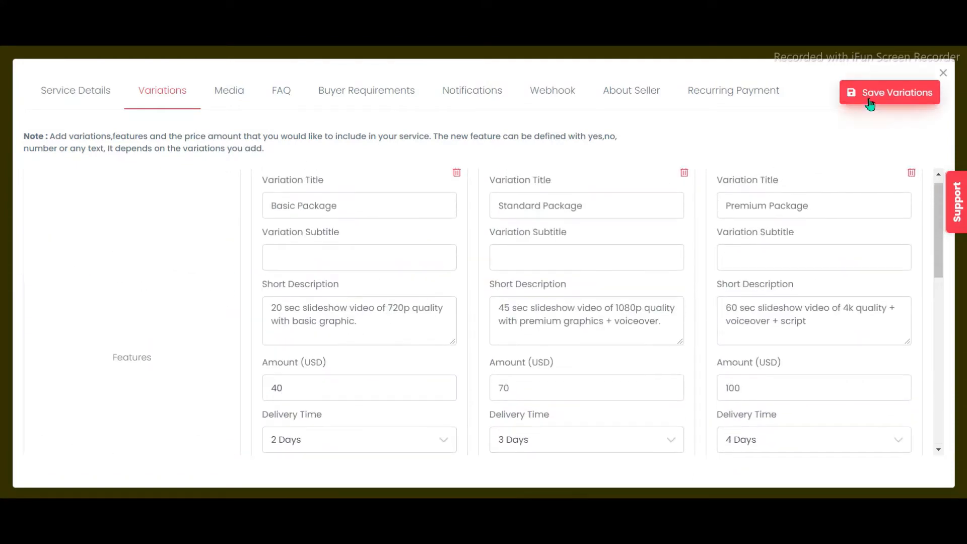
Step: Examine the service's media options and the form for adding a new video, then close the form without saving
{"action": "left_click", "coordinate": [234, 104]}
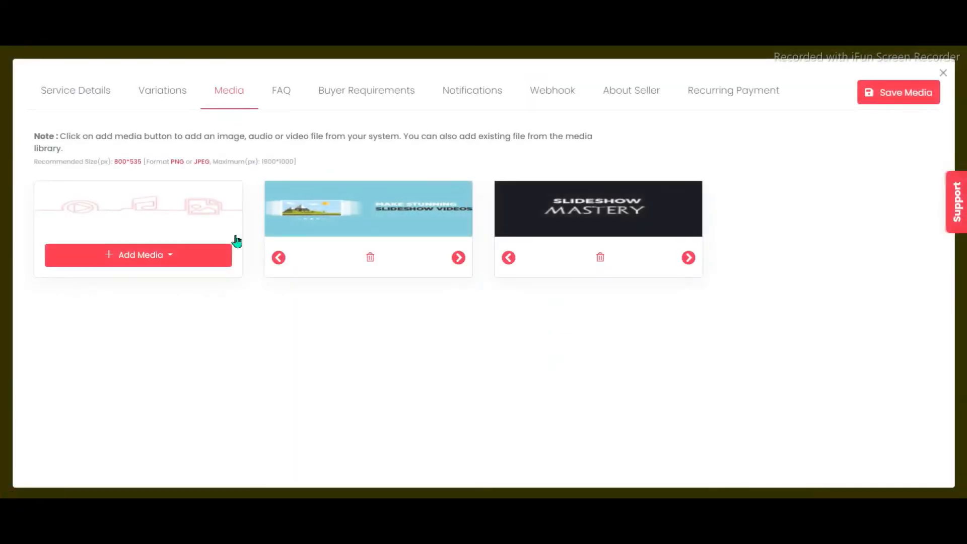
{"action": "left_click", "coordinate": [209, 252]}
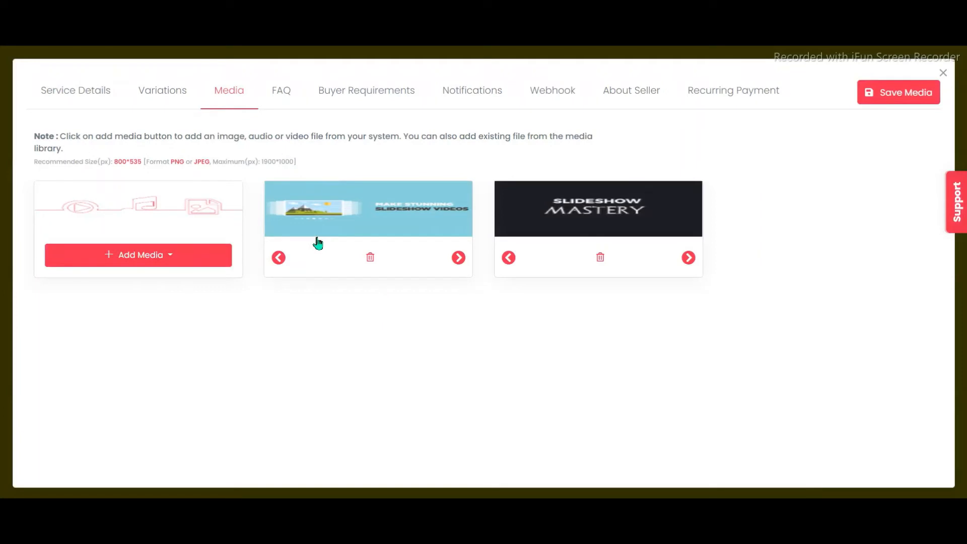
{"action": "left_click", "coordinate": [201, 261]}
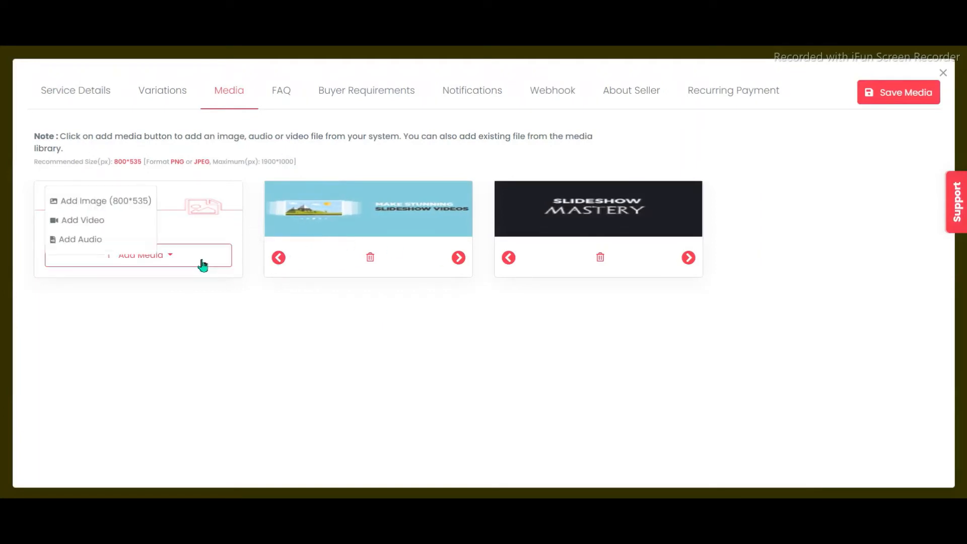
{"action": "left_click", "coordinate": [117, 229]}
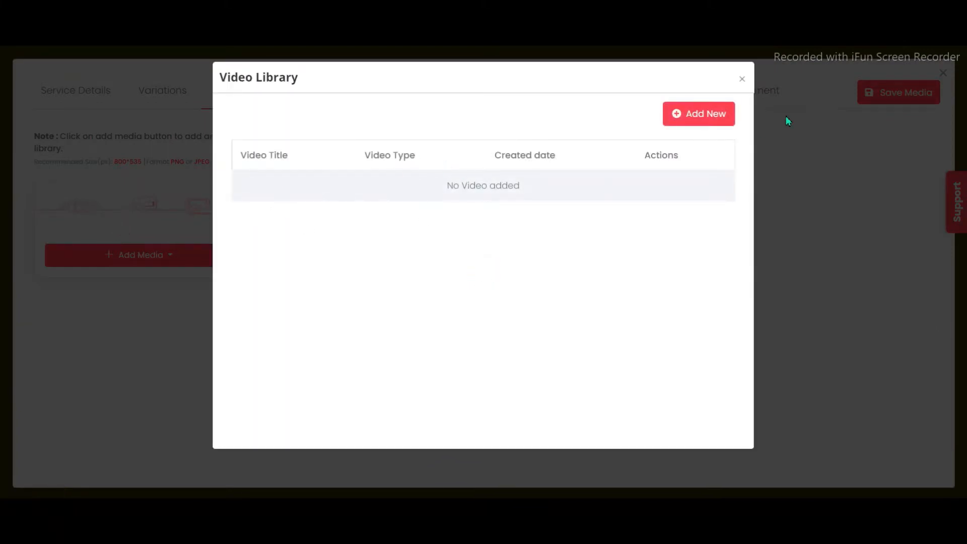
{"action": "left_click", "coordinate": [707, 129]}
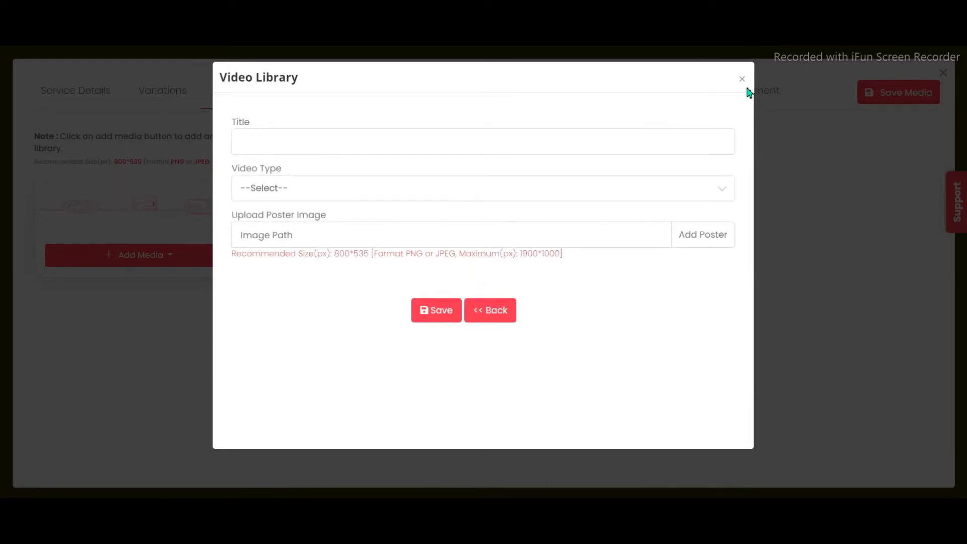
{"action": "left_click", "coordinate": [741, 79]}
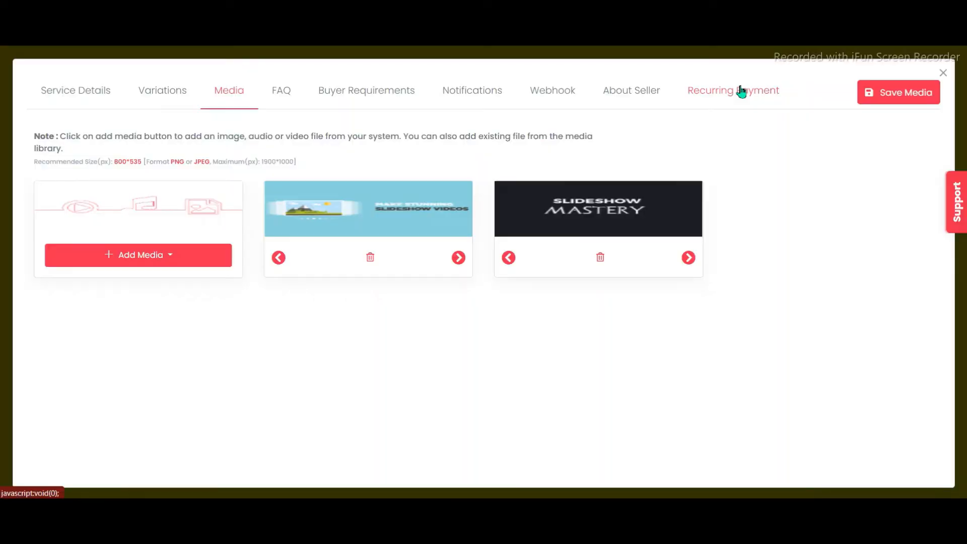
Step: Examine the service's FAQ title, question and answer fields
{"action": "left_click", "coordinate": [293, 98]}
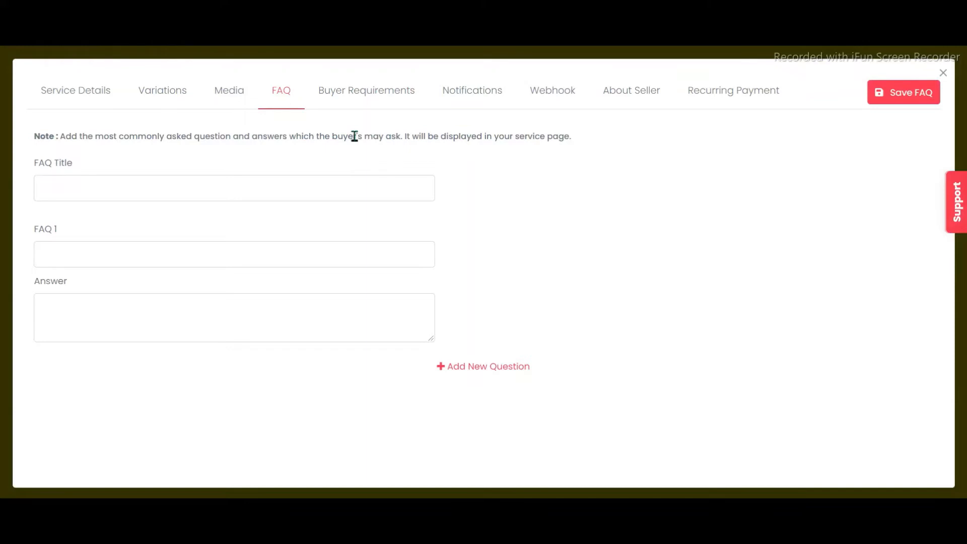
{"action": "left_click", "coordinate": [352, 196]}
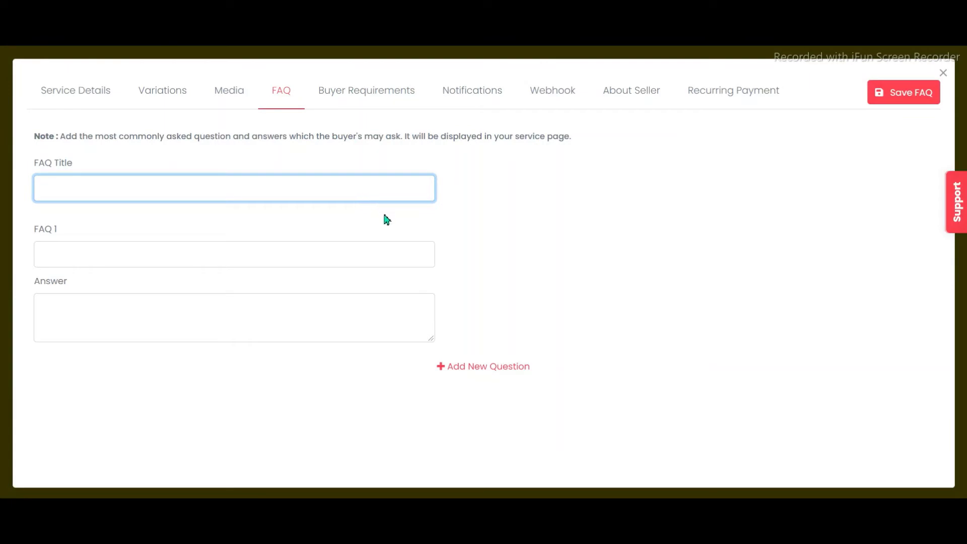
{"action": "left_click", "coordinate": [378, 107]}
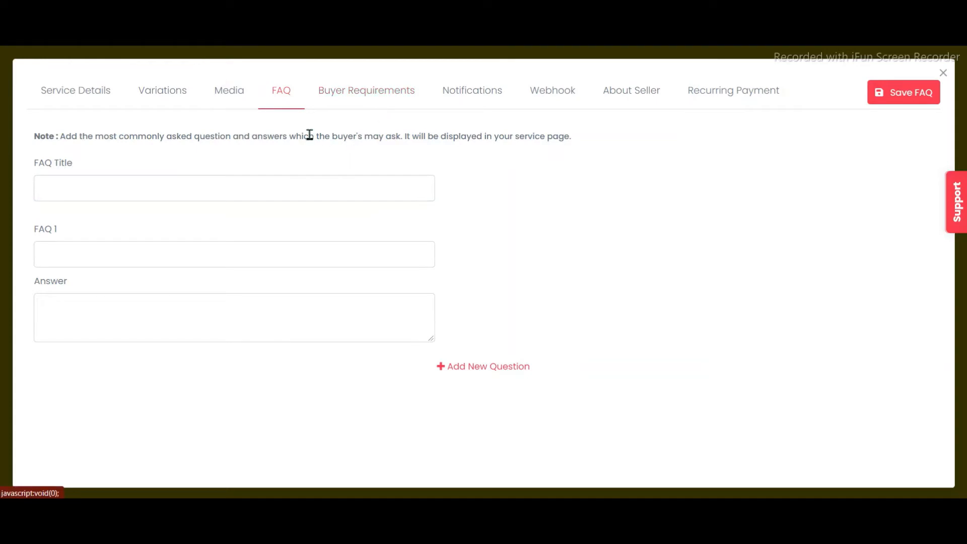
Step: Enter "what kind website that you want" as the first buyer requirement, adding and then removing an empty second requirement
{"action": "left_click", "coordinate": [348, 92]}
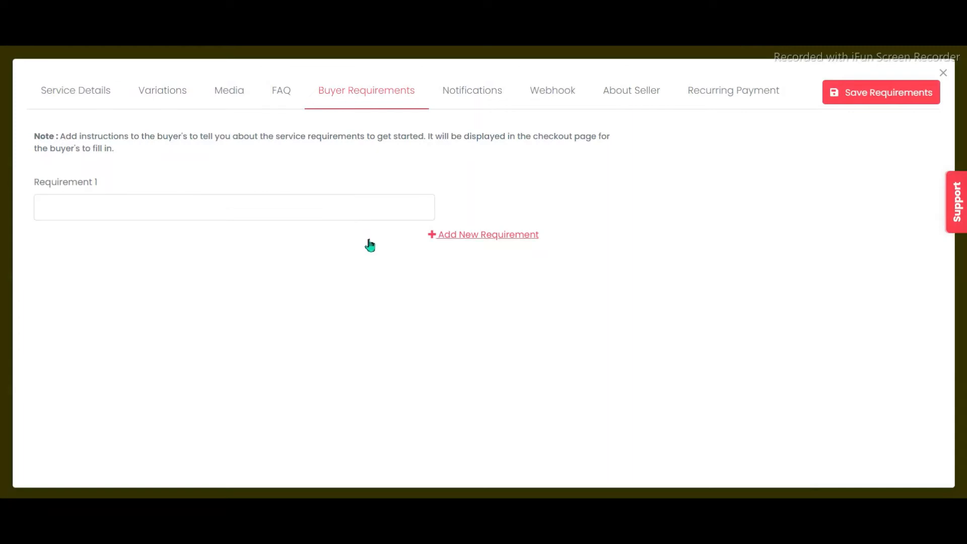
{"action": "left_click", "coordinate": [356, 216]}
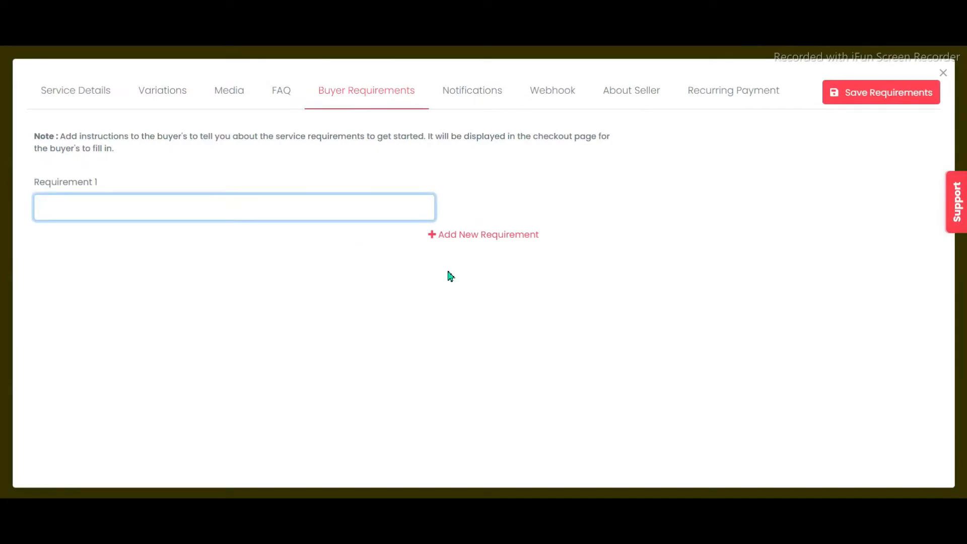
{"action": "type", "text": "wht"}
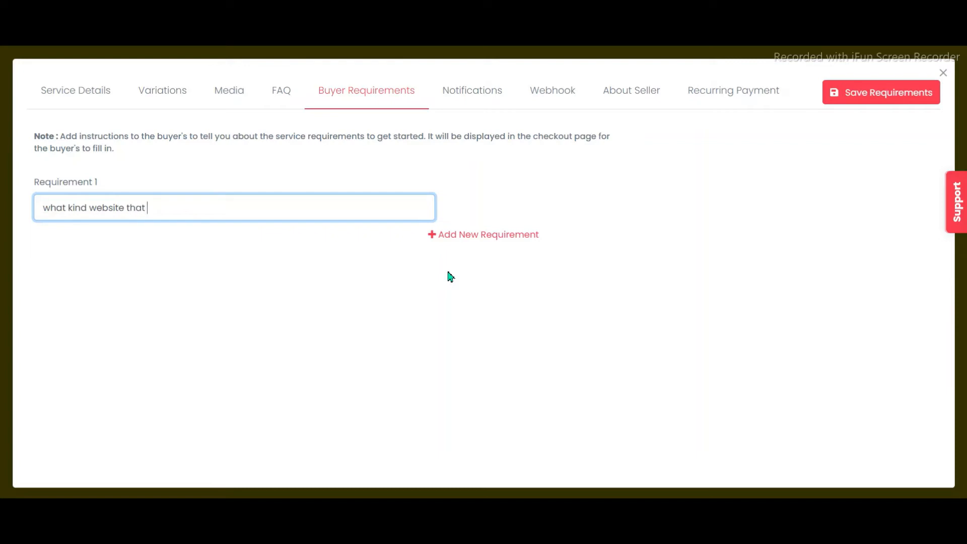
{"action": "type", "text": "want"}
{"action": "left_click", "coordinate": [464, 235]}
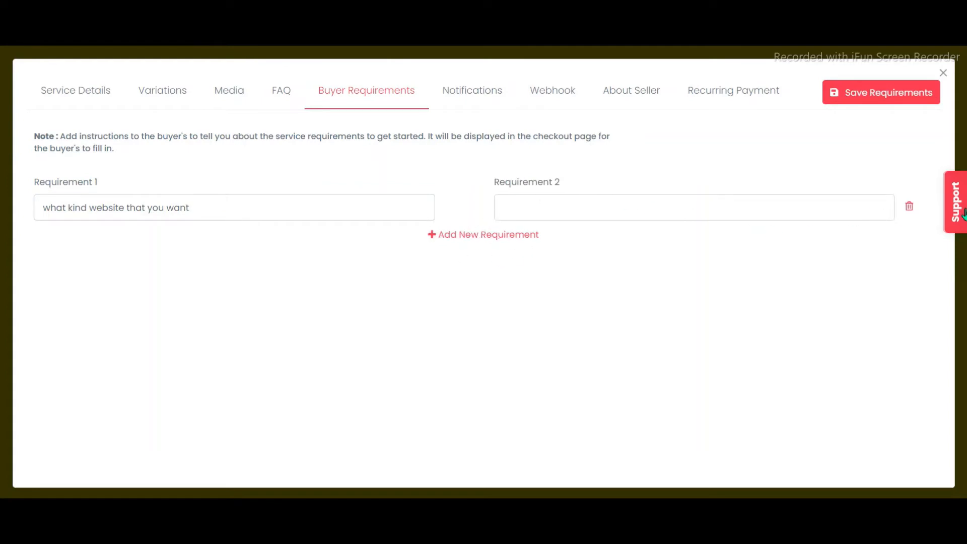
{"action": "left_click", "coordinate": [909, 207]}
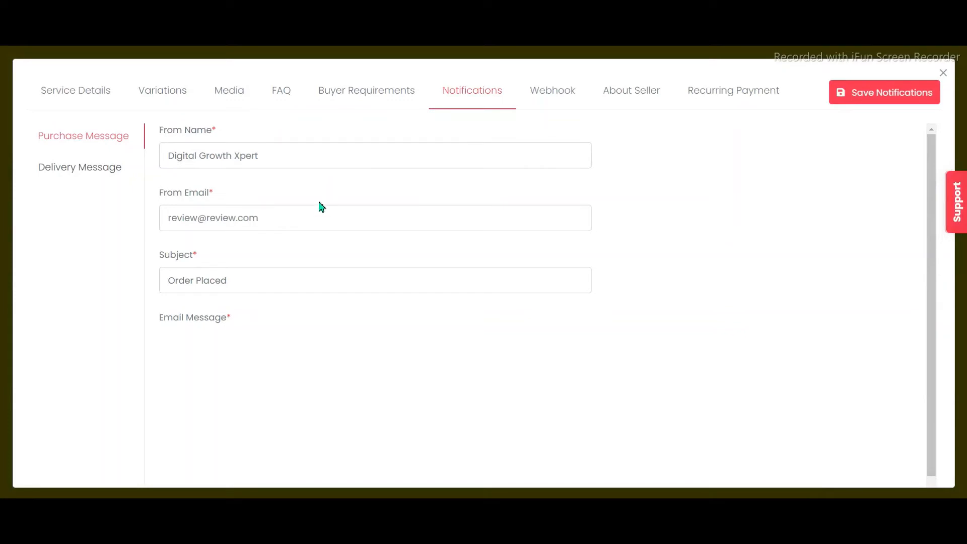
Step: Examine the purchase message notification's sender, subject and email text, and the service's webhook URL setting
{"action": "left_click_drag", "start_coordinate": [318, 213], "coordinate": [88, 205]}
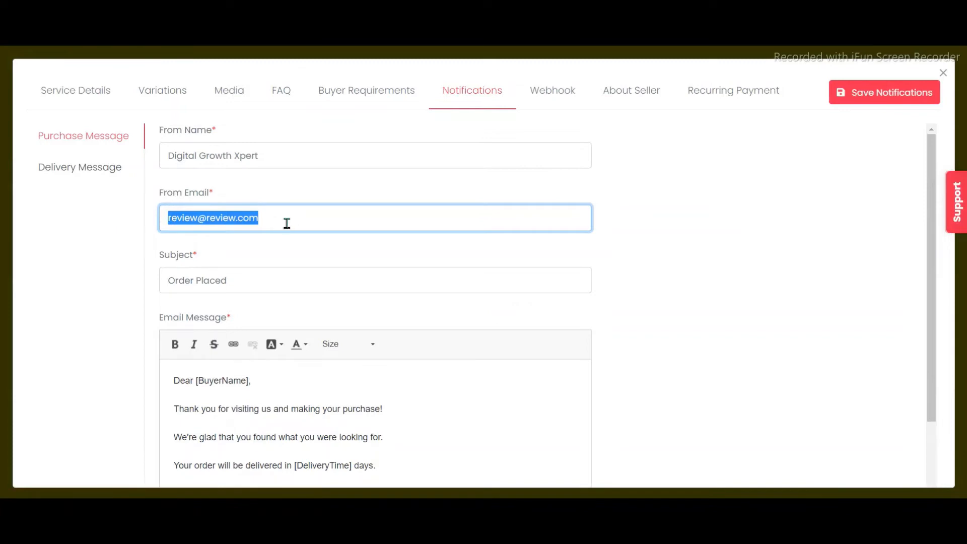
{"action": "left_click", "coordinate": [646, 230]}
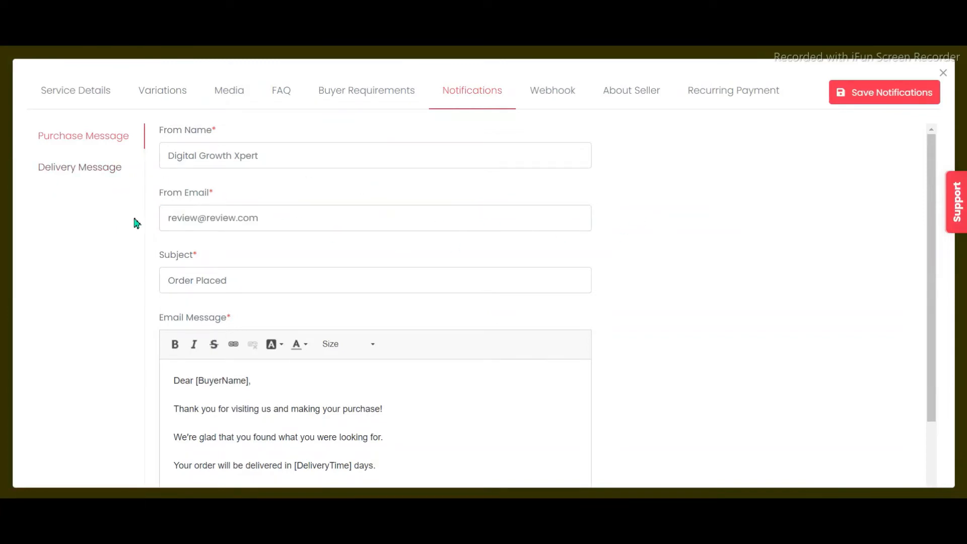
{"action": "scroll", "coordinate": [296, 190], "scroll_direction": "down", "scroll_amount": 3}
{"action": "scroll", "coordinate": [296, 190], "scroll_direction": "up", "scroll_amount": 3}
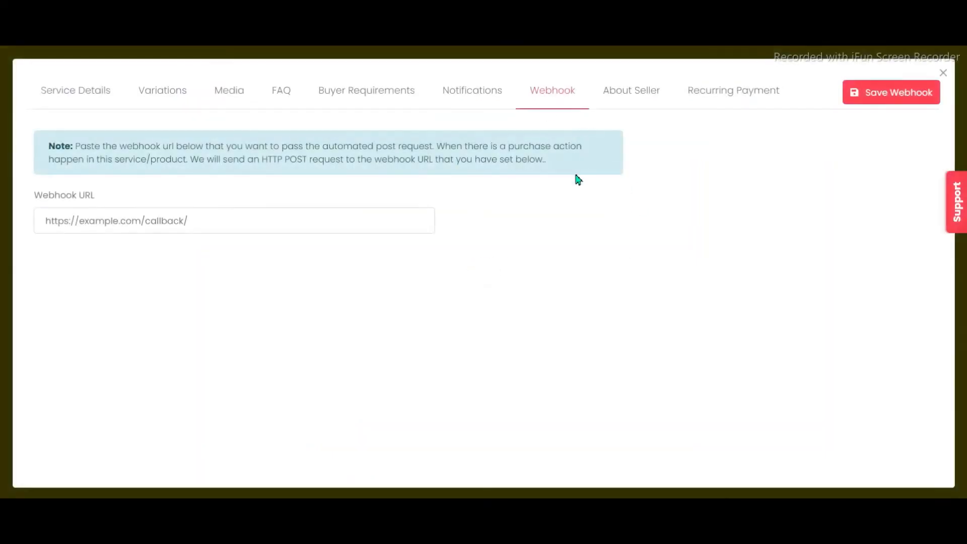
{"action": "left_click", "coordinate": [188, 222]}
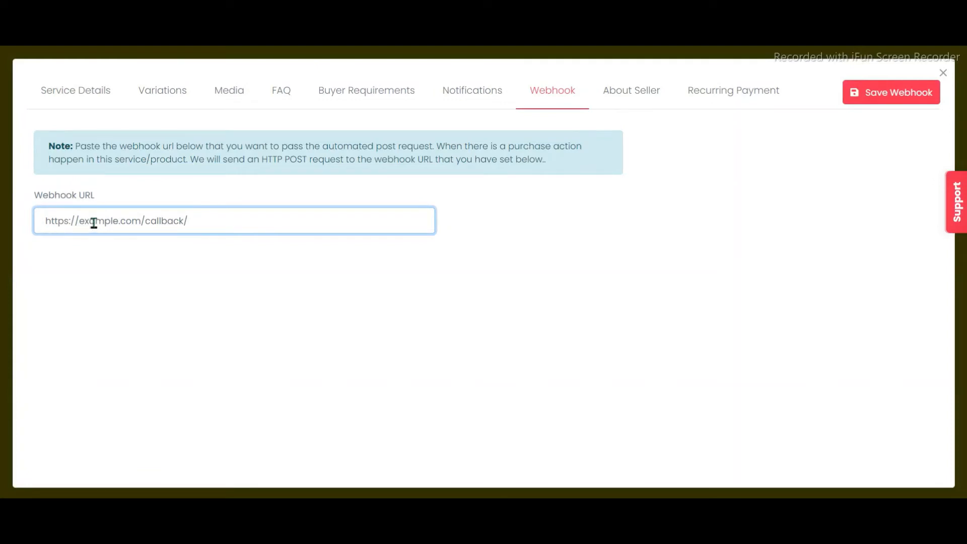
Step: Examine the service's About Seller details, including title, seller name, skills, origin and average response time
{"action": "left_click", "coordinate": [622, 101]}
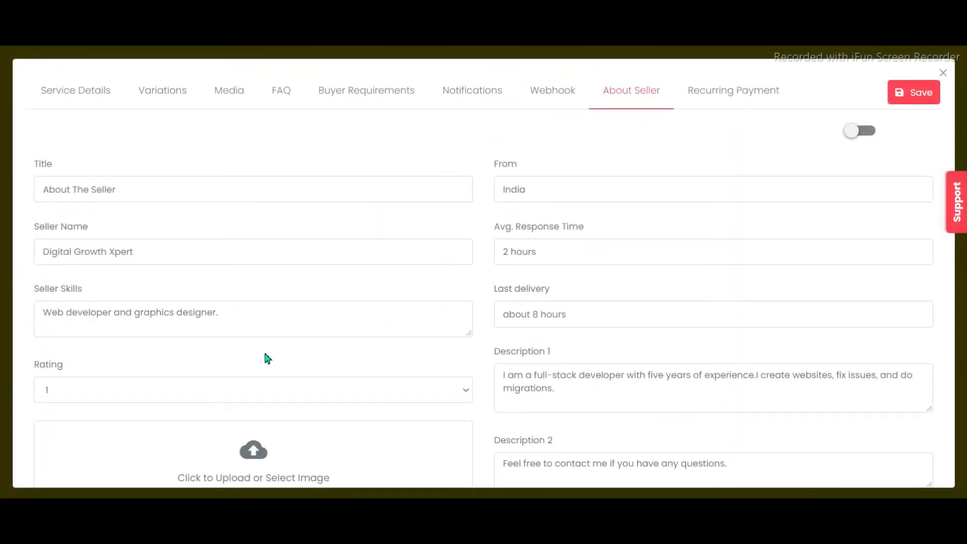
{"action": "left_click_drag", "start_coordinate": [119, 201], "coordinate": [1, 207]}
{"action": "left_click_drag", "start_coordinate": [158, 248], "coordinate": [1, 276]}
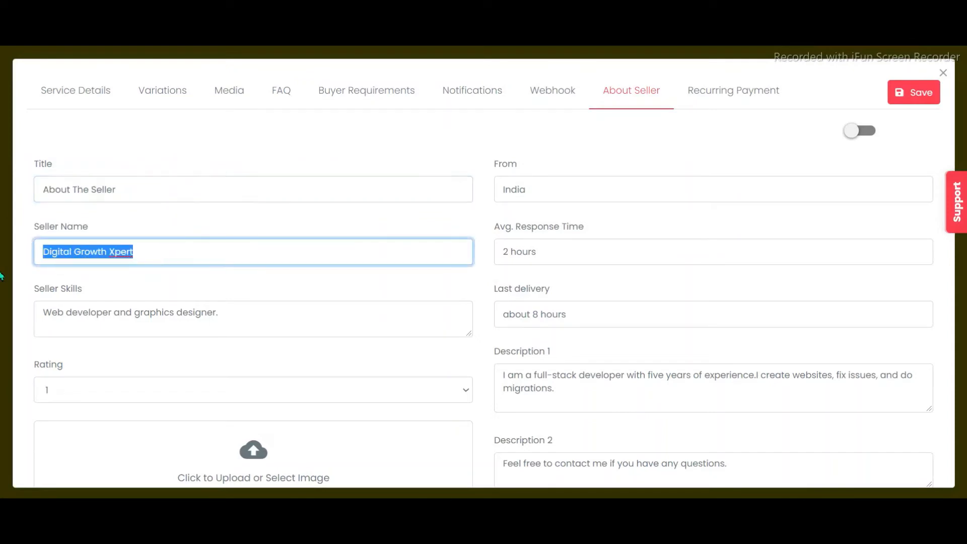
{"action": "left_click_drag", "start_coordinate": [257, 311], "coordinate": [1, 322]}
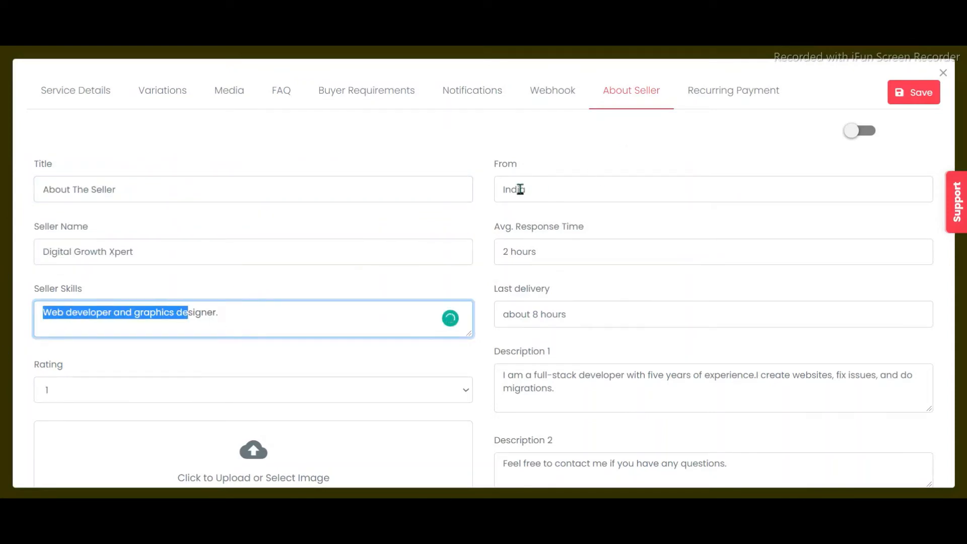
{"action": "left_click_drag", "start_coordinate": [554, 190], "coordinate": [319, 241]}
{"action": "left_click", "coordinate": [607, 249]}
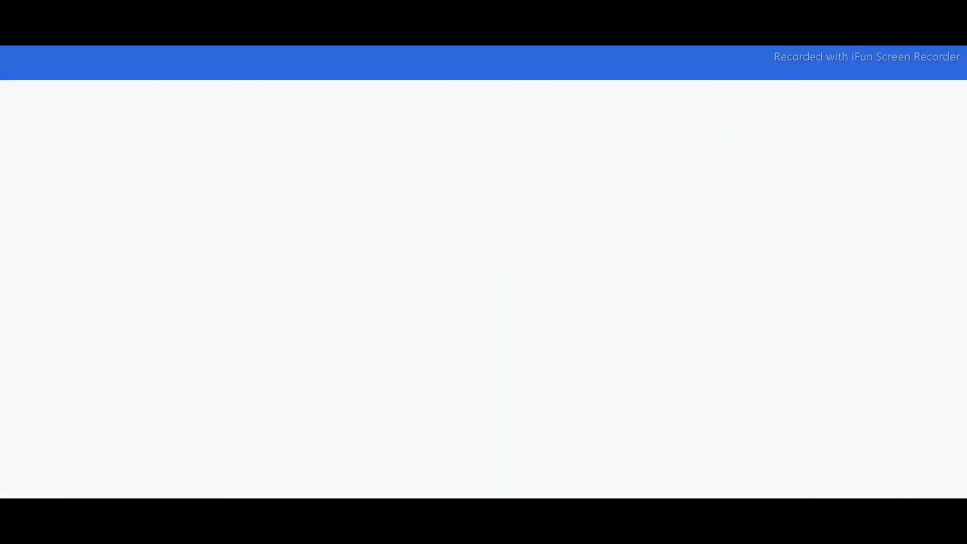
{"action": "key", "text": "ctrl+w"}
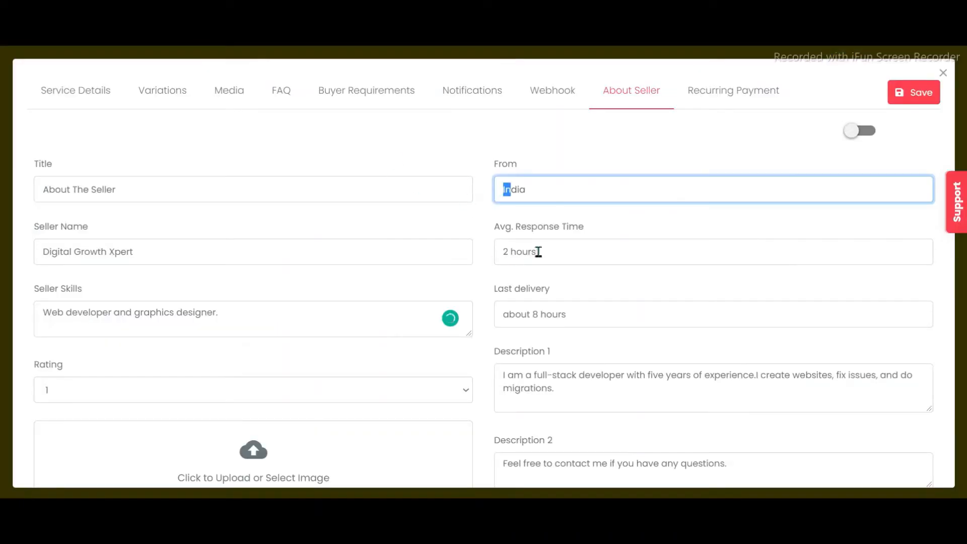
{"action": "left_click_drag", "start_coordinate": [596, 244], "coordinate": [463, 283]}
{"action": "left_click", "coordinate": [732, 236]}
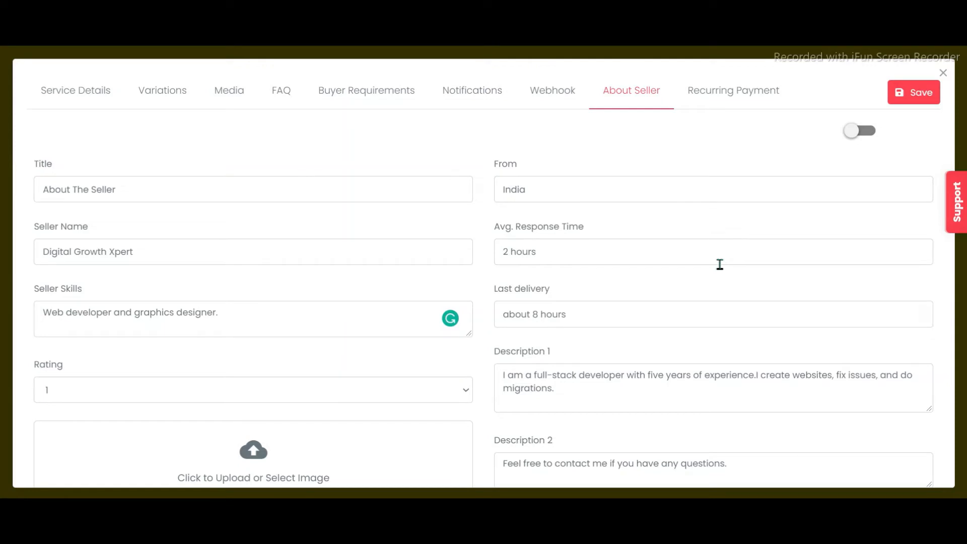
Step: Examine the Basic Package's recurring payment options, switching its subscription on and back off
{"action": "left_click", "coordinate": [729, 137]}
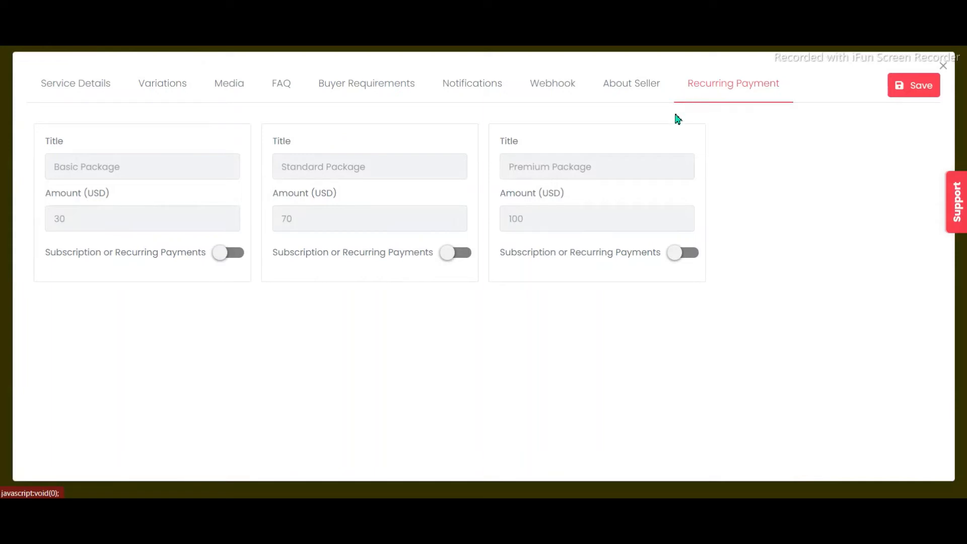
{"action": "left_click", "coordinate": [241, 256]}
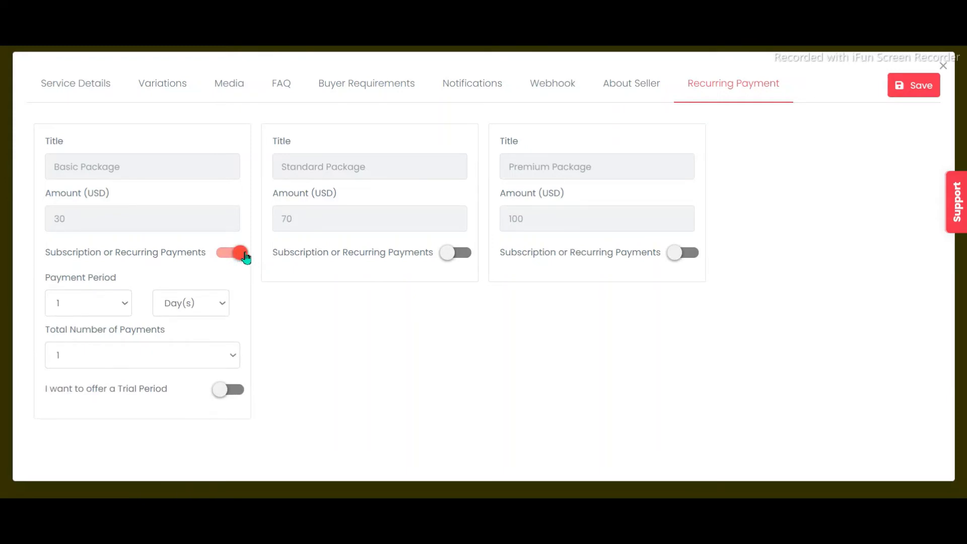
{"action": "left_click", "coordinate": [241, 254]}
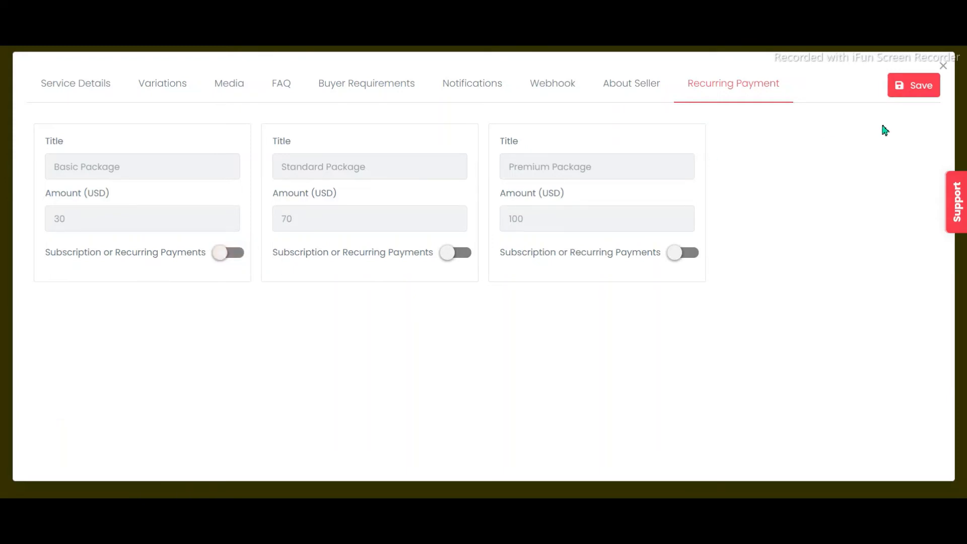
Step: Save the Slideshow Videos service from its service details and close the service editor
{"action": "left_click", "coordinate": [74, 95]}
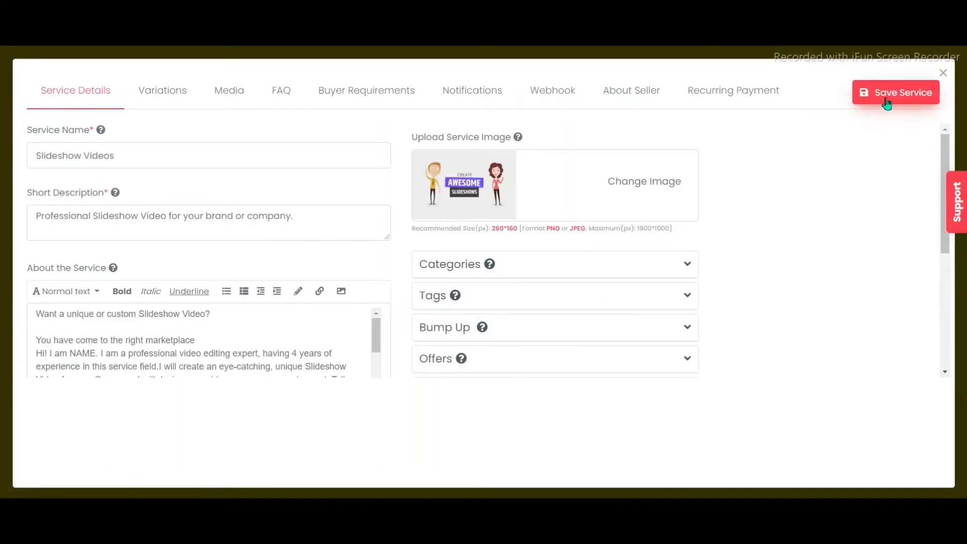
{"action": "left_click", "coordinate": [885, 100]}
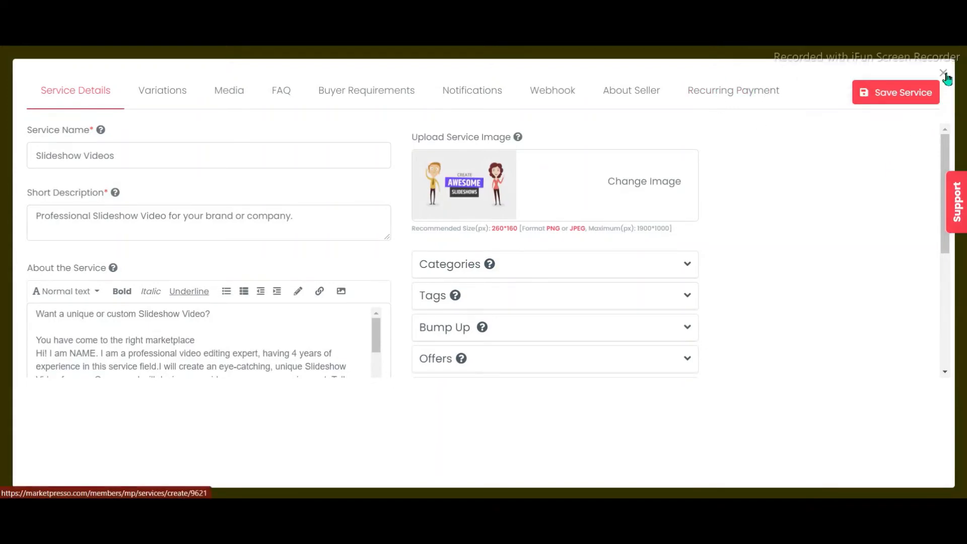
{"action": "left_click", "coordinate": [944, 74]}
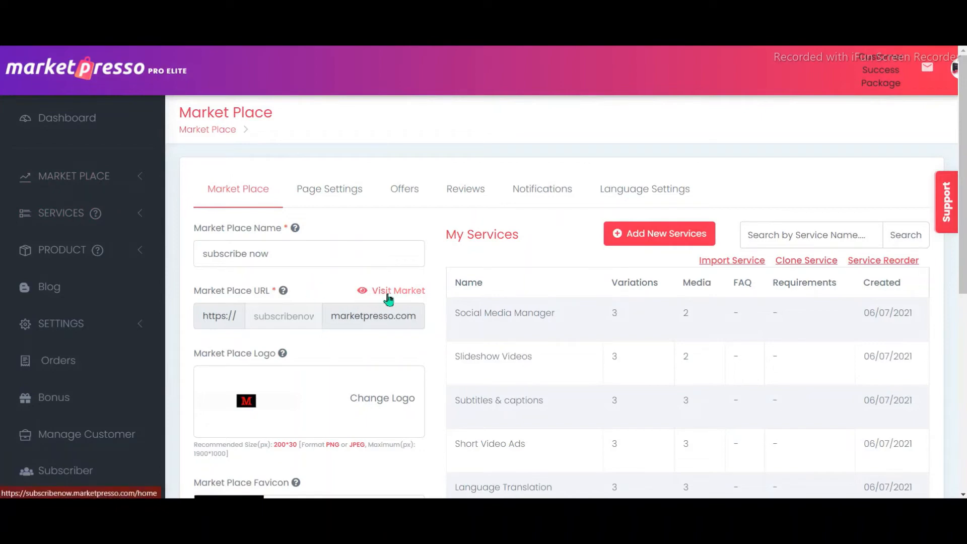
Step: Visit the live marketplace and examine its homepage banner, top categories, testimonials, subscribe form and popular services
{"action": "left_click", "coordinate": [387, 292]}
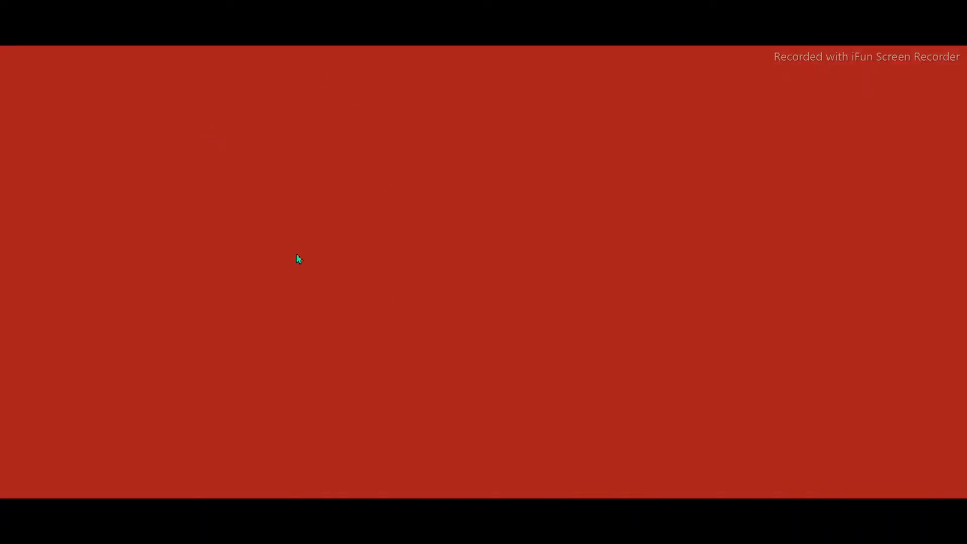
{"action": "scroll", "coordinate": [397, 253], "scroll_direction": "down", "scroll_amount": 5}
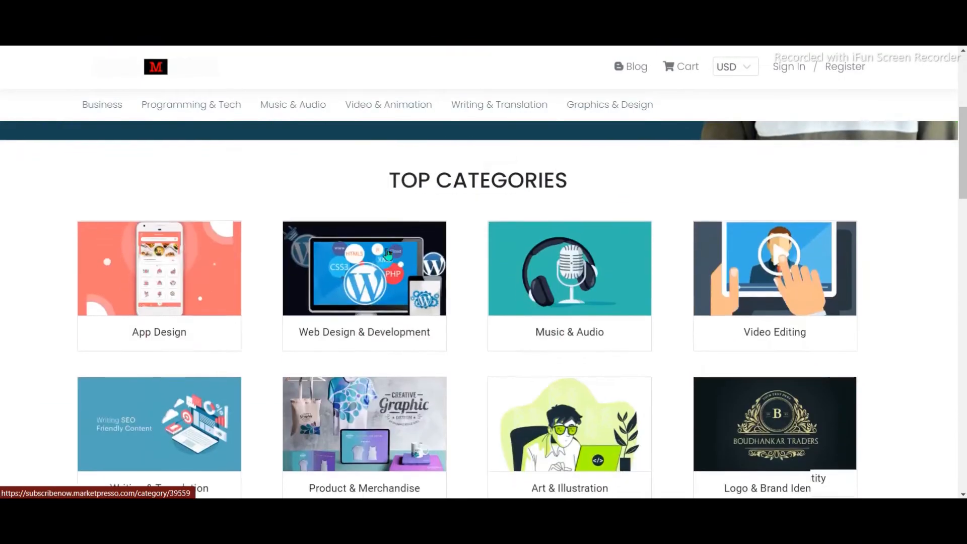
{"action": "scroll", "coordinate": [232, 328], "scroll_direction": "down", "scroll_amount": 10}
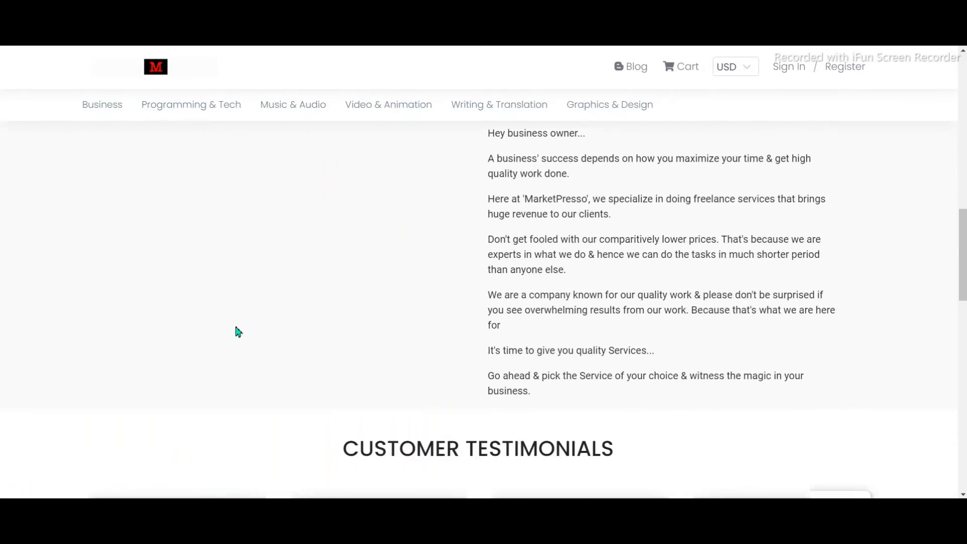
{"action": "scroll", "coordinate": [235, 331], "scroll_direction": "down", "scroll_amount": 10}
{"action": "scroll", "coordinate": [241, 337], "scroll_direction": "up", "scroll_amount": 5}
{"action": "scroll", "coordinate": [242, 339], "scroll_direction": "down", "scroll_amount": 5}
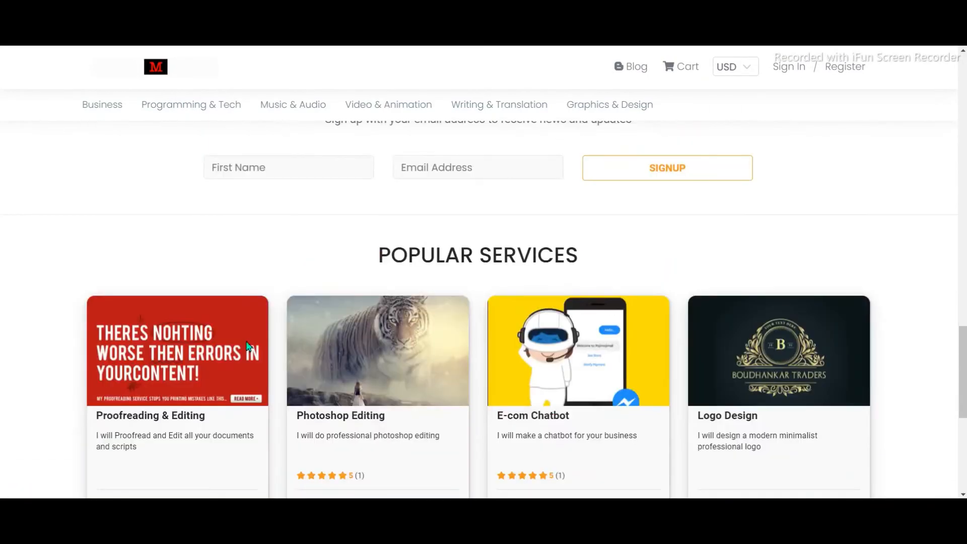
{"action": "scroll", "coordinate": [246, 343], "scroll_direction": "down", "scroll_amount": 7}
{"action": "scroll", "coordinate": [247, 345], "scroll_direction": "up", "scroll_amount": 8}
{"action": "scroll", "coordinate": [261, 339], "scroll_direction": "up", "scroll_amount": 15}
{"action": "scroll", "coordinate": [263, 339], "scroll_direction": "down", "scroll_amount": 4}
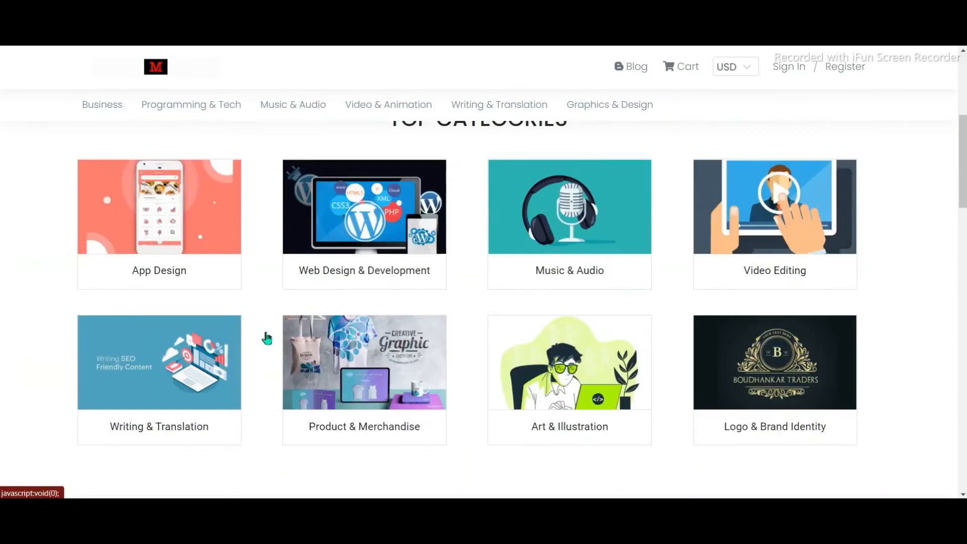
{"action": "scroll", "coordinate": [391, 335], "scroll_direction": "up", "scroll_amount": 4}
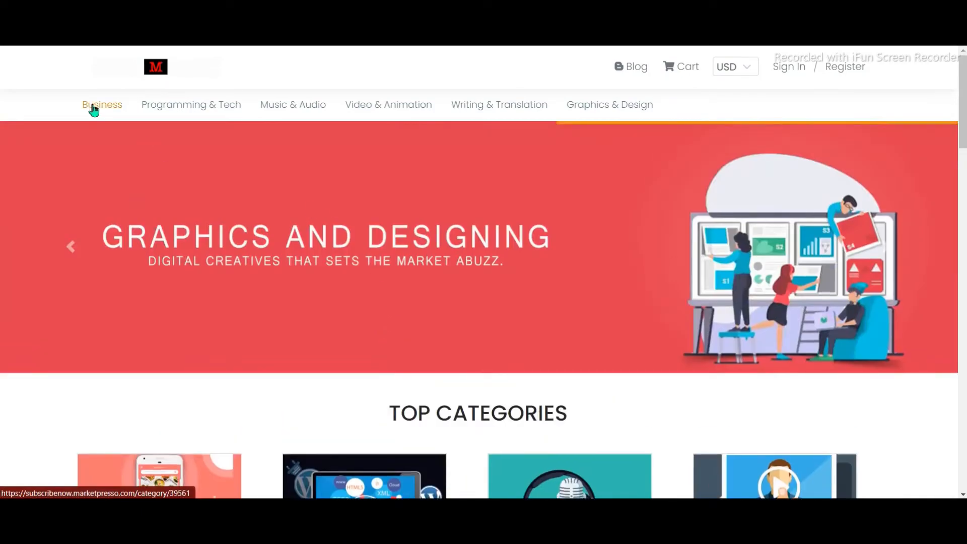
Step: Examine the live marketplace's category navigation, About the Marketplace text and customer testimonials
{"action": "mouse_move", "coordinate": [675, 108]}
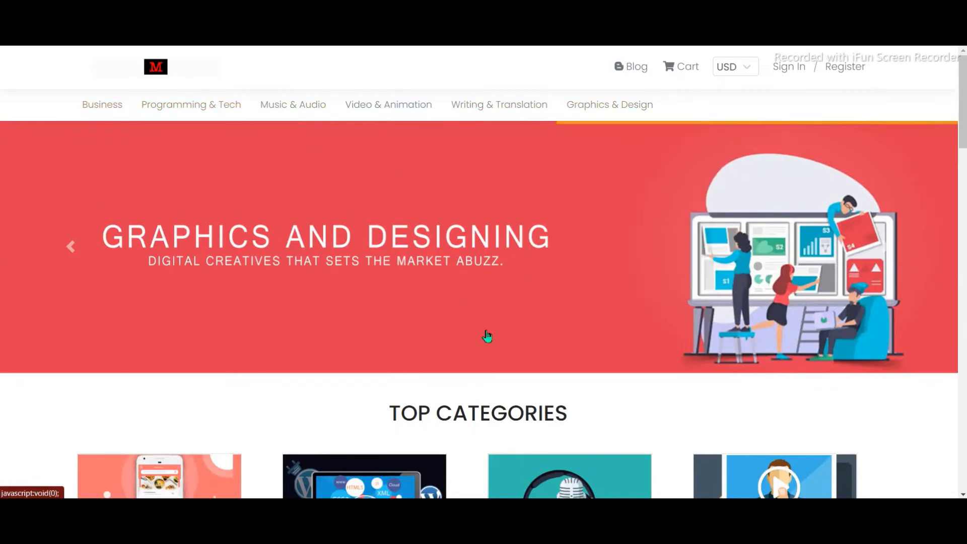
{"action": "scroll", "coordinate": [487, 340], "scroll_direction": "down", "scroll_amount": 5}
{"action": "scroll", "coordinate": [441, 408], "scroll_direction": "down", "scroll_amount": 6}
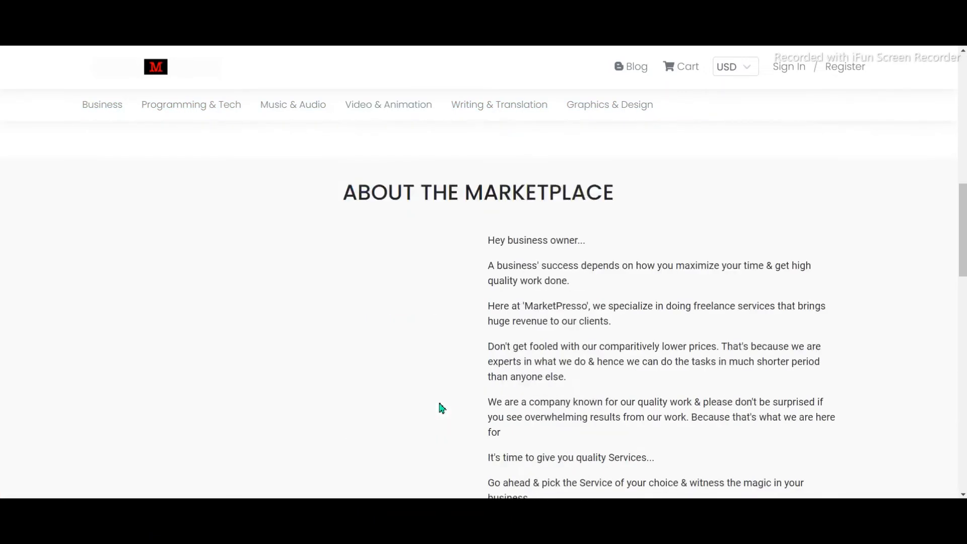
{"action": "scroll", "coordinate": [441, 408], "scroll_direction": "down", "scroll_amount": 10}
{"action": "scroll", "coordinate": [447, 384], "scroll_direction": "up", "scroll_amount": 6}
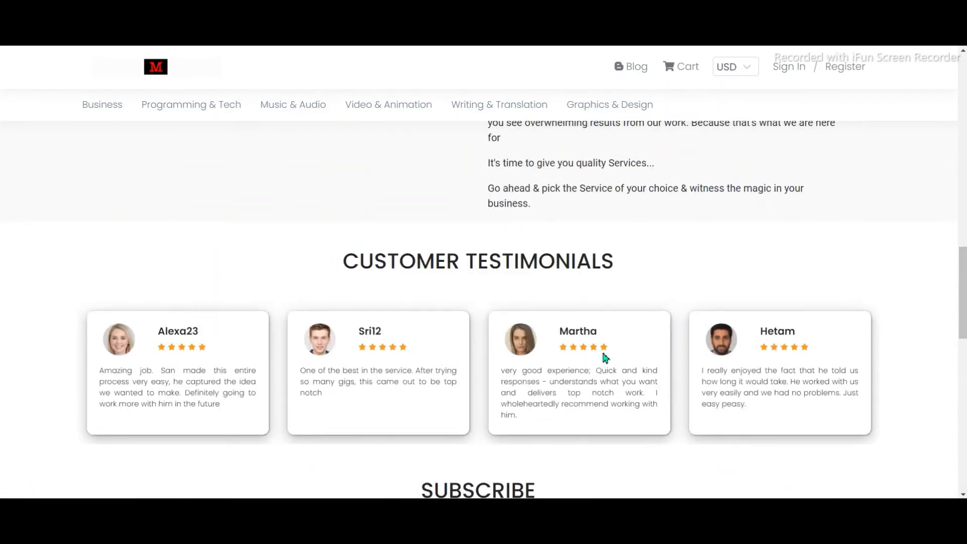
{"action": "scroll", "coordinate": [602, 359], "scroll_direction": "down", "scroll_amount": 5}
{"action": "scroll", "coordinate": [375, 415], "scroll_direction": "down", "scroll_amount": 5}
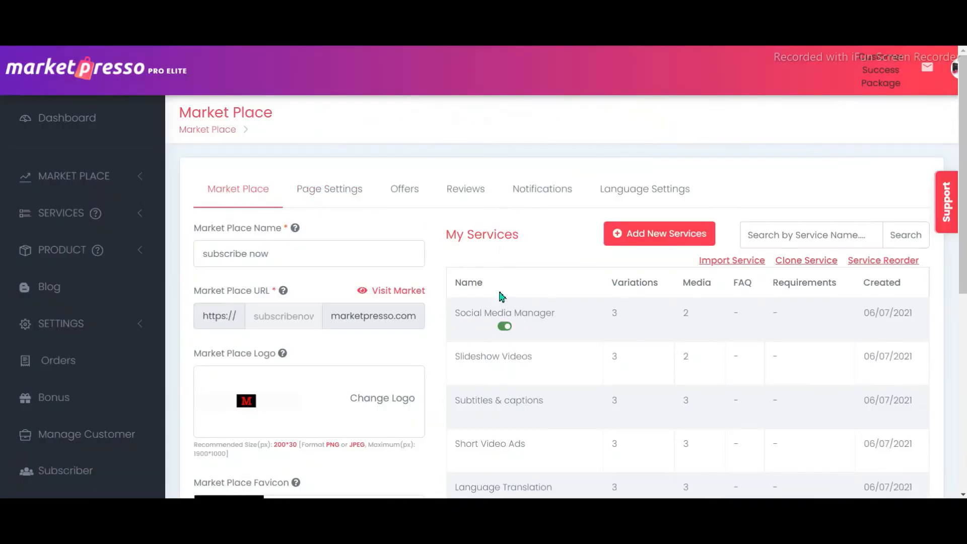
Step: Open the marketplace's page settings and examine the new category form and the list of existing categories
{"action": "scroll", "coordinate": [546, 339], "scroll_direction": "down", "scroll_amount": 4}
{"action": "scroll", "coordinate": [546, 338], "scroll_direction": "up", "scroll_amount": 4}
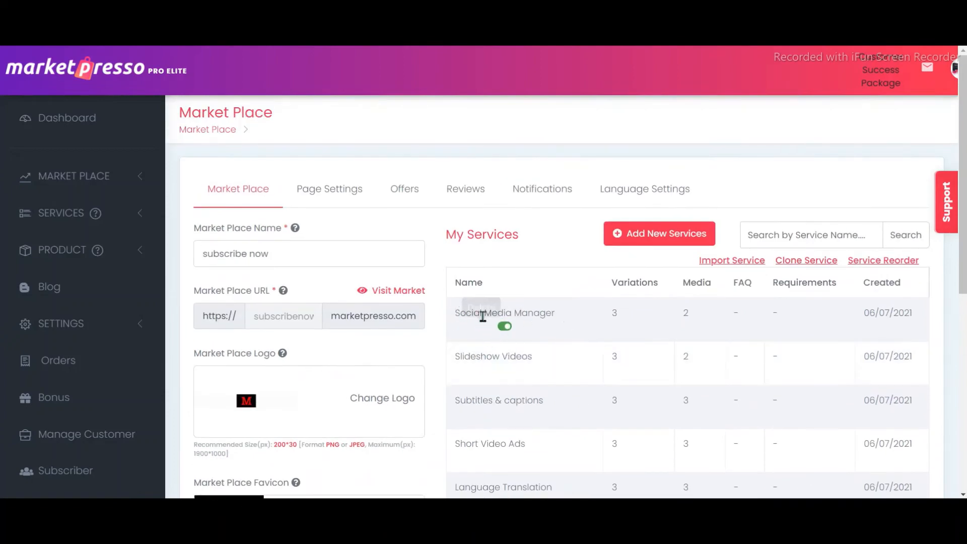
{"action": "left_click", "coordinate": [334, 197]}
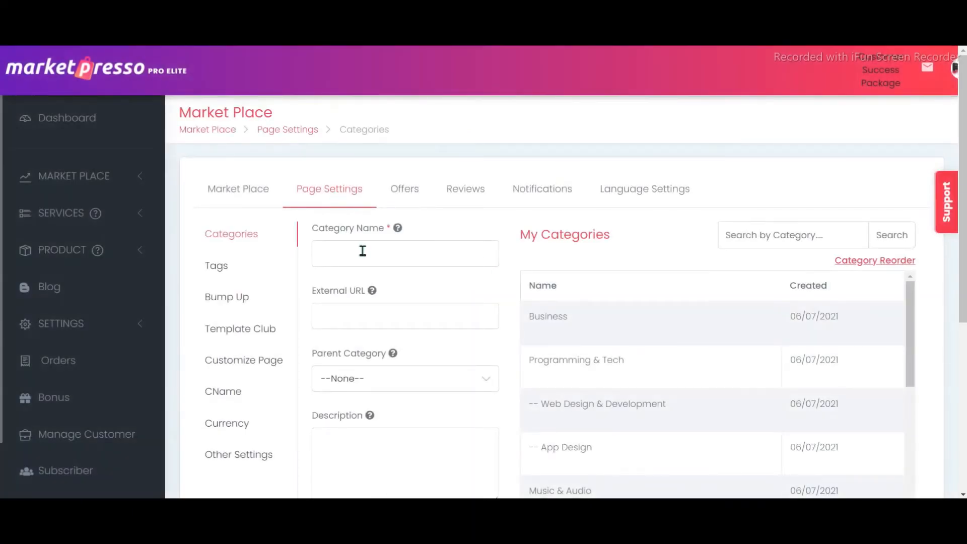
{"action": "left_click", "coordinate": [363, 251]}
{"action": "scroll", "coordinate": [362, 251], "scroll_direction": "down", "scroll_amount": 3}
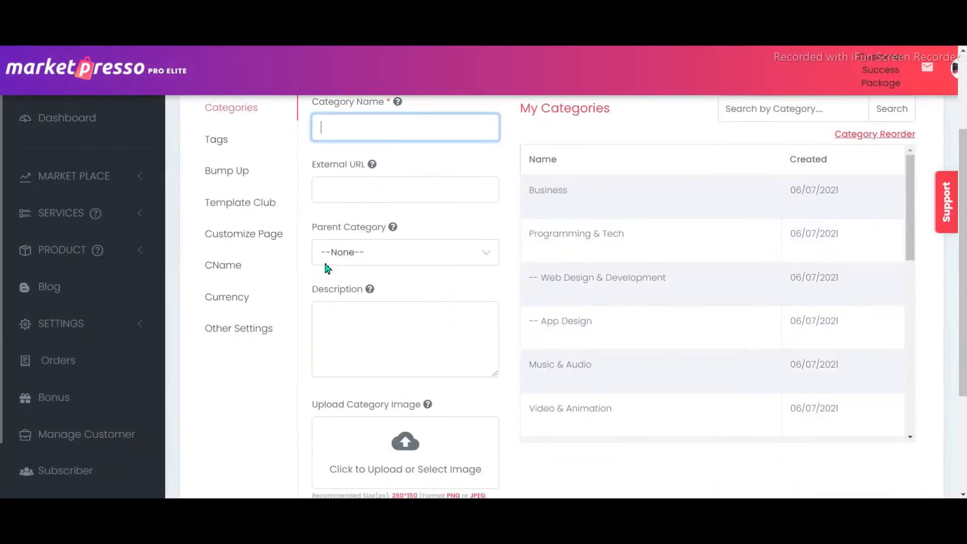
{"action": "left_click", "coordinate": [231, 431]}
{"action": "scroll", "coordinate": [249, 422], "scroll_direction": "up", "scroll_amount": 3}
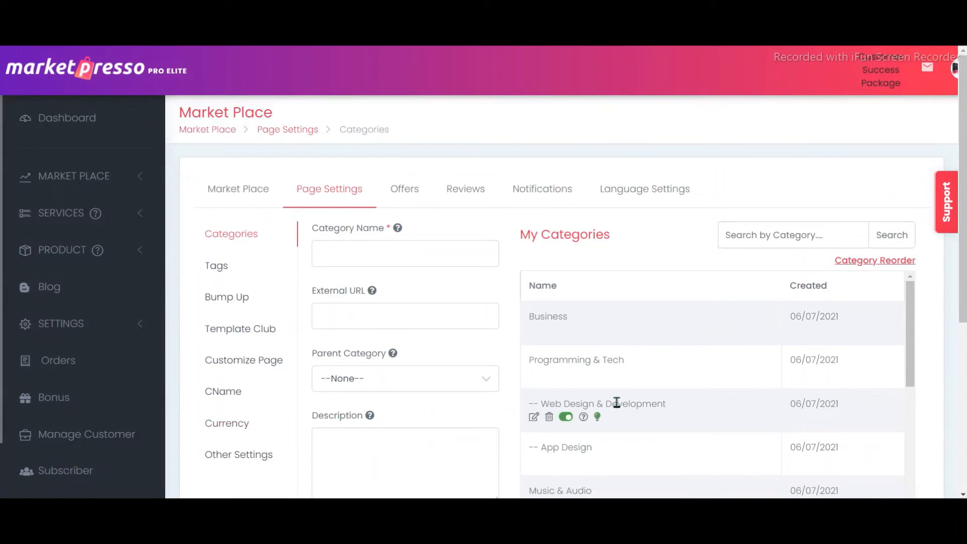
{"action": "scroll", "coordinate": [654, 401], "scroll_direction": "down", "scroll_amount": 2}
{"action": "scroll", "coordinate": [655, 397], "scroll_direction": "up", "scroll_amount": 2}
{"action": "scroll", "coordinate": [916, 350], "scroll_direction": "down", "scroll_amount": 1}
{"action": "scroll", "coordinate": [915, 350], "scroll_direction": "down", "scroll_amount": 1}
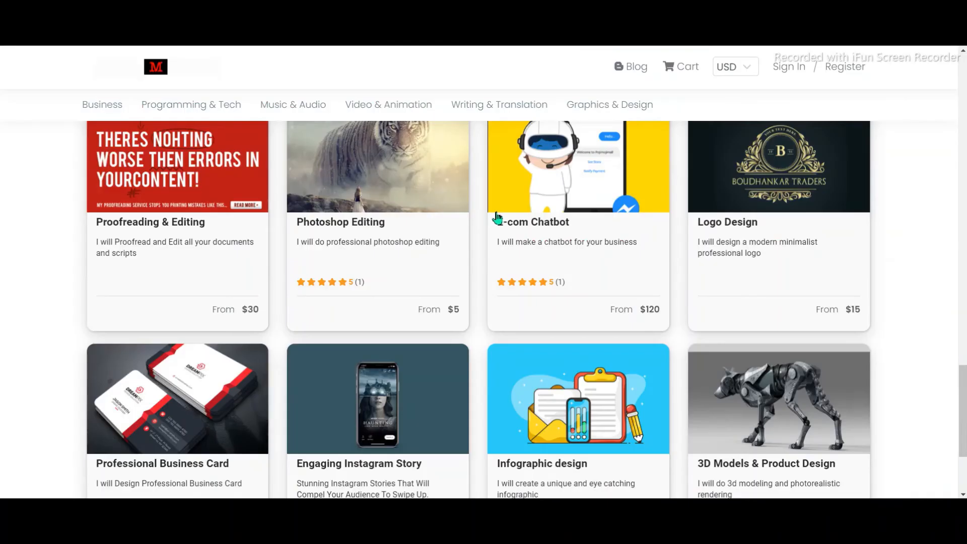
Step: Examine how the Top Categories section is presented on the live marketplace homepage
{"action": "scroll", "coordinate": [534, 299], "scroll_direction": "up", "scroll_amount": 2}
{"action": "scroll", "coordinate": [534, 299], "scroll_direction": "down", "scroll_amount": 10}
{"action": "scroll", "coordinate": [534, 299], "scroll_direction": "up", "scroll_amount": 8}
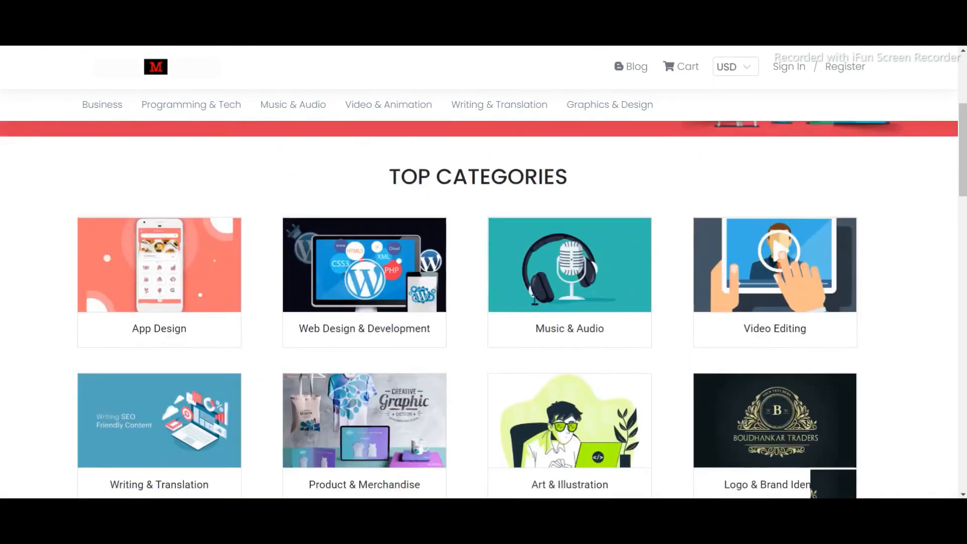
{"action": "scroll", "coordinate": [373, 183], "scroll_direction": "down", "scroll_amount": 3}
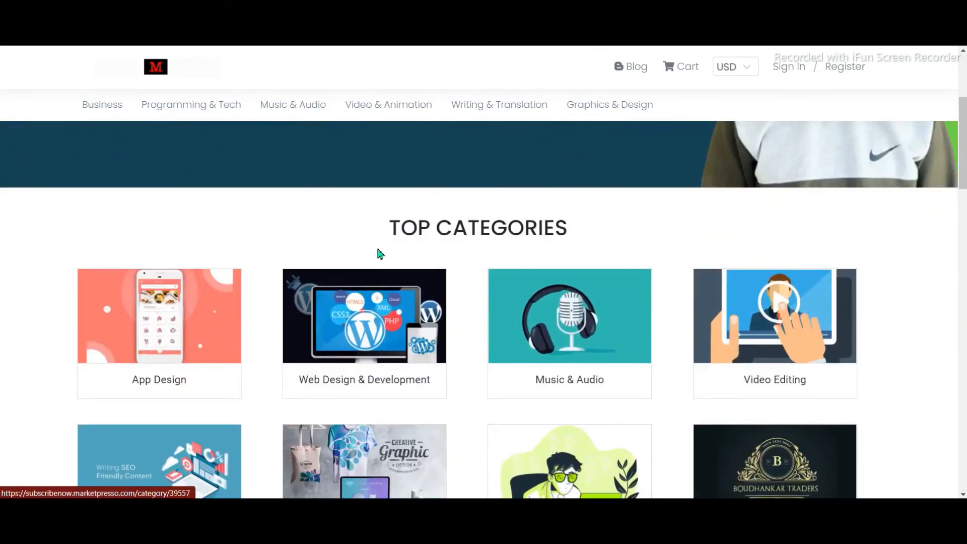
{"action": "left_click_drag", "start_coordinate": [373, 226], "coordinate": [595, 249]}
{"action": "left_click", "coordinate": [595, 248]}
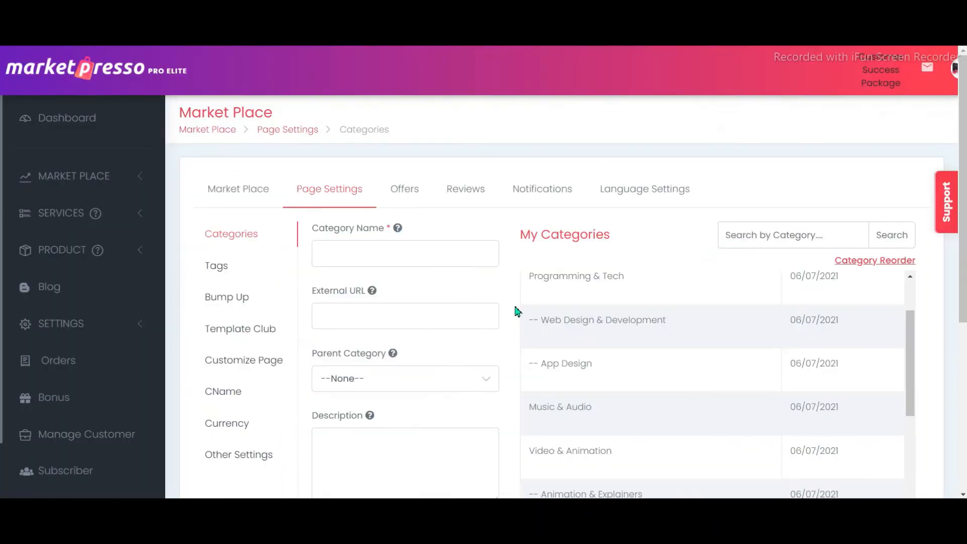
Step: Delete the Business category from the marketplace's category list and confirm the deletion
{"action": "scroll", "coordinate": [951, 334], "scroll_direction": "down", "scroll_amount": 2}
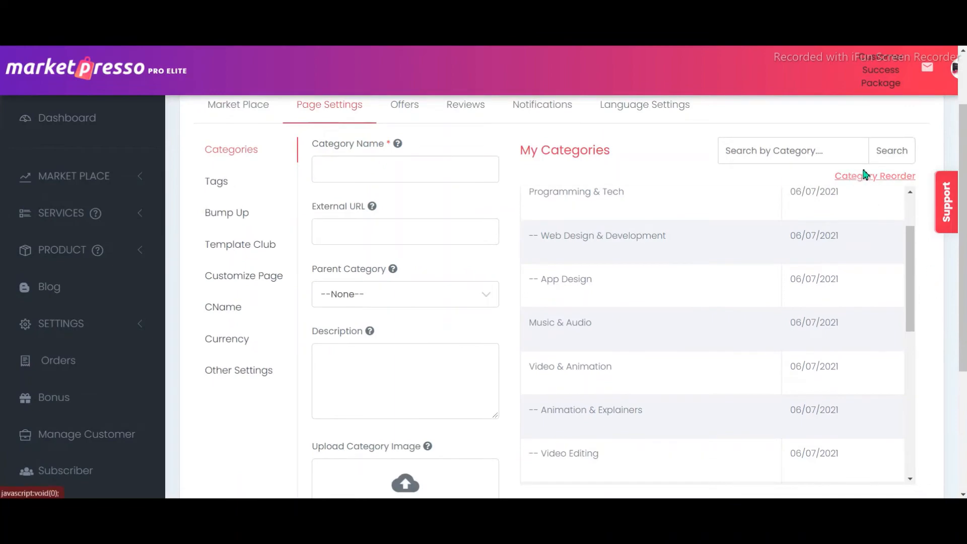
{"action": "scroll", "coordinate": [550, 277], "scroll_direction": "up", "scroll_amount": 2}
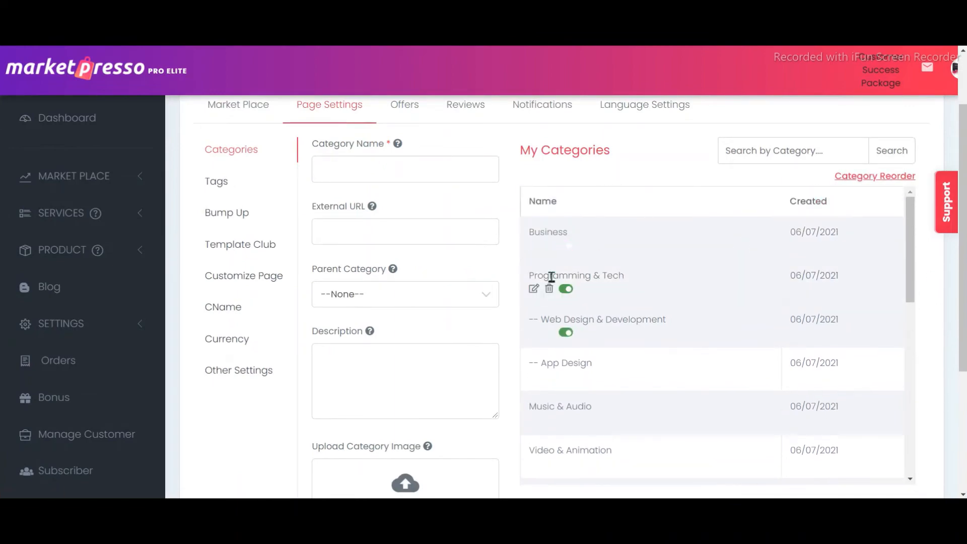
{"action": "left_click", "coordinate": [547, 247]}
{"action": "left_click", "coordinate": [587, 165]}
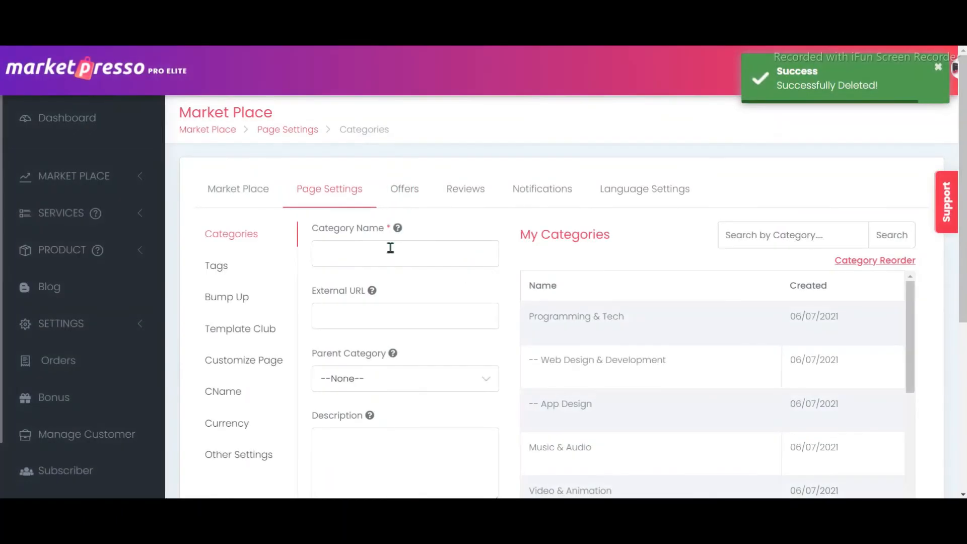
Step: Add a top-level category named "Custom Keto Plan ." with no parent category and save it
{"action": "left_click", "coordinate": [390, 252]}
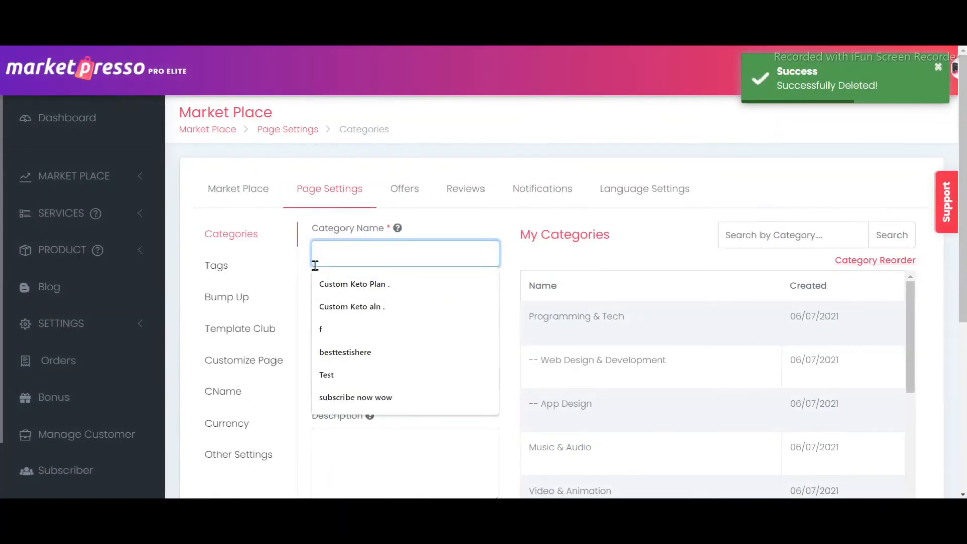
{"action": "left_click", "coordinate": [319, 288]}
{"action": "scroll", "coordinate": [347, 282], "scroll_direction": "down", "scroll_amount": 2}
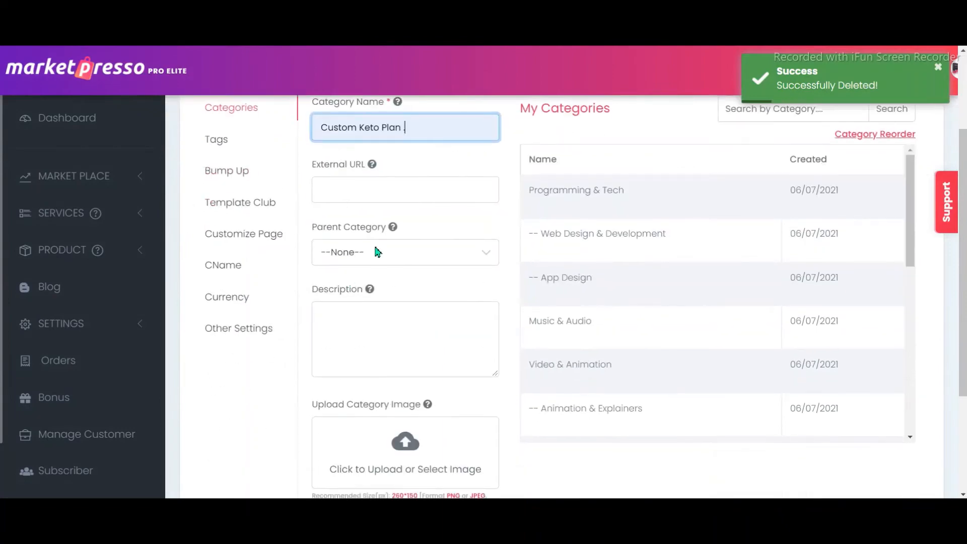
{"action": "scroll", "coordinate": [468, 363], "scroll_direction": "down", "scroll_amount": 3}
{"action": "left_click", "coordinate": [345, 380]}
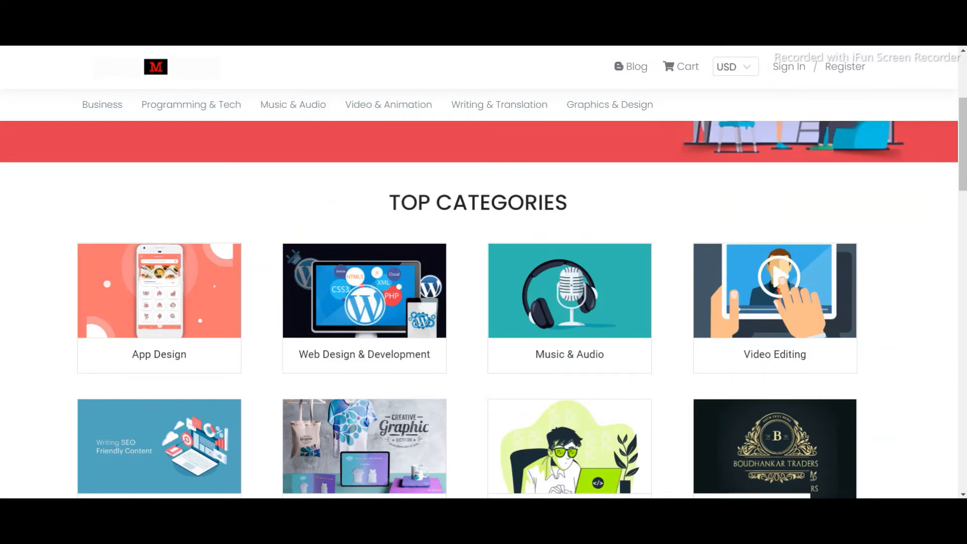
Step: Reload the live marketplace and check its category navigation and Top Categories section for the new category
{"action": "key", "text": "F5"}
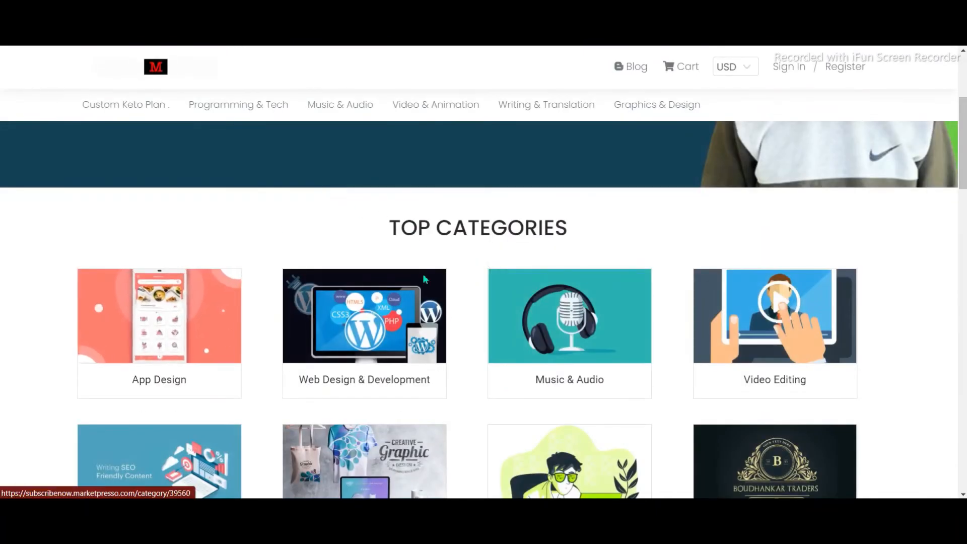
{"action": "scroll", "coordinate": [443, 319], "scroll_direction": "up", "scroll_amount": 4}
{"action": "scroll", "coordinate": [442, 327], "scroll_direction": "down", "scroll_amount": 6}
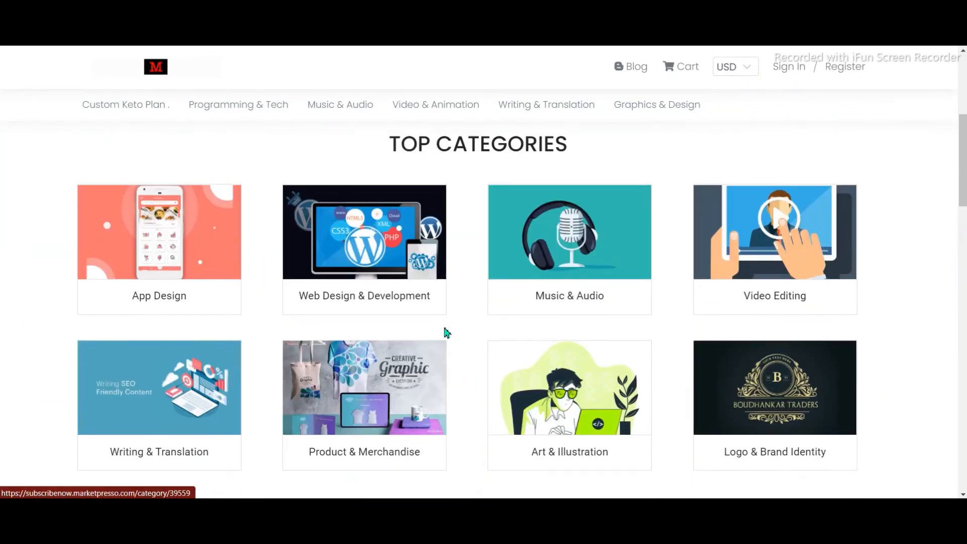
Step: Compare the categories and subcategories in the My Categories list with the Top Categories section on the live marketplace
{"action": "key", "text": "ctrl+shift+Tab"}
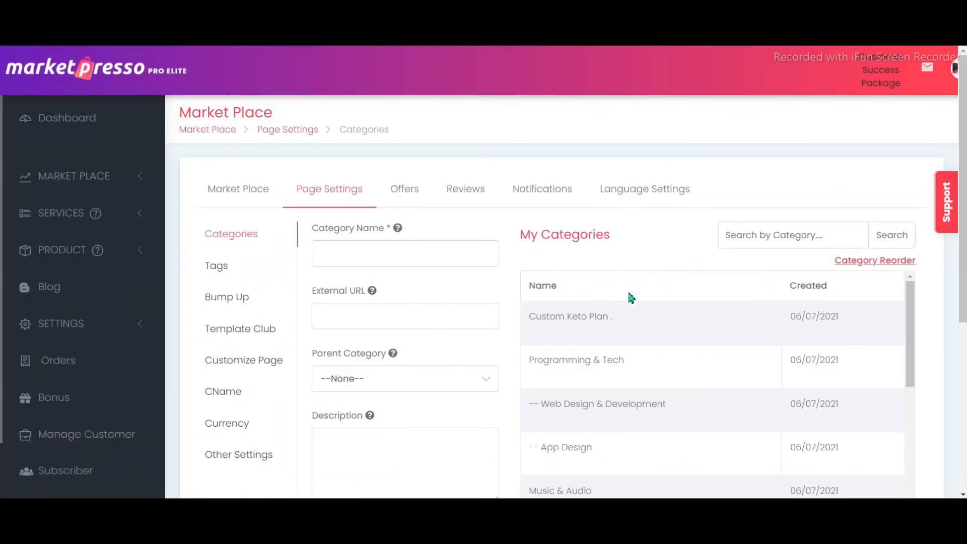
{"action": "scroll", "coordinate": [680, 410], "scroll_direction": "down", "scroll_amount": 4}
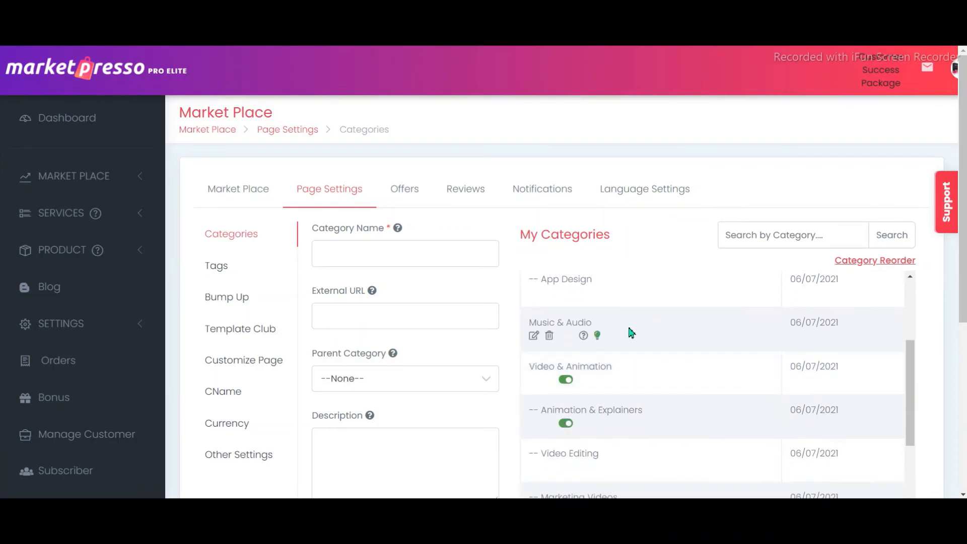
{"action": "key", "text": "ctrl+Tab"}
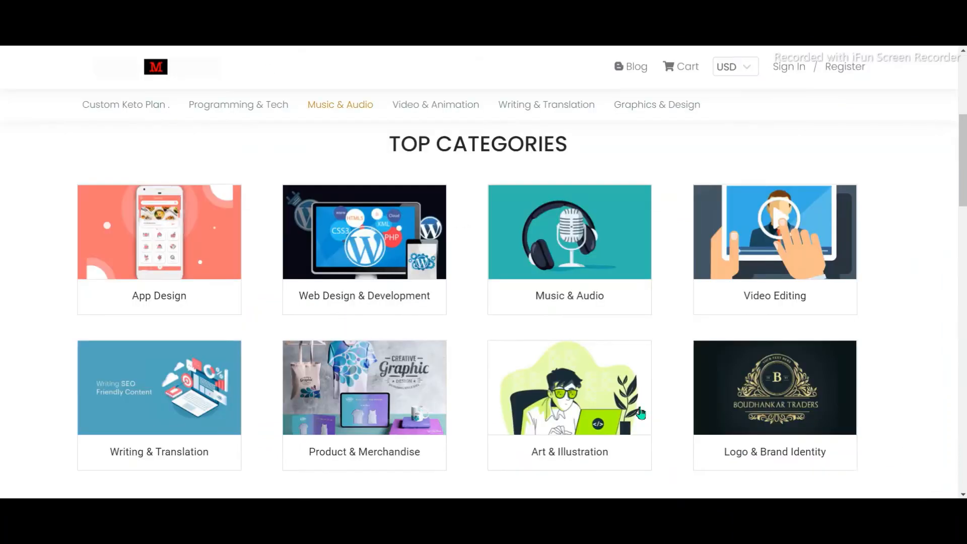
{"action": "scroll", "coordinate": [667, 444], "scroll_direction": "down", "scroll_amount": 3}
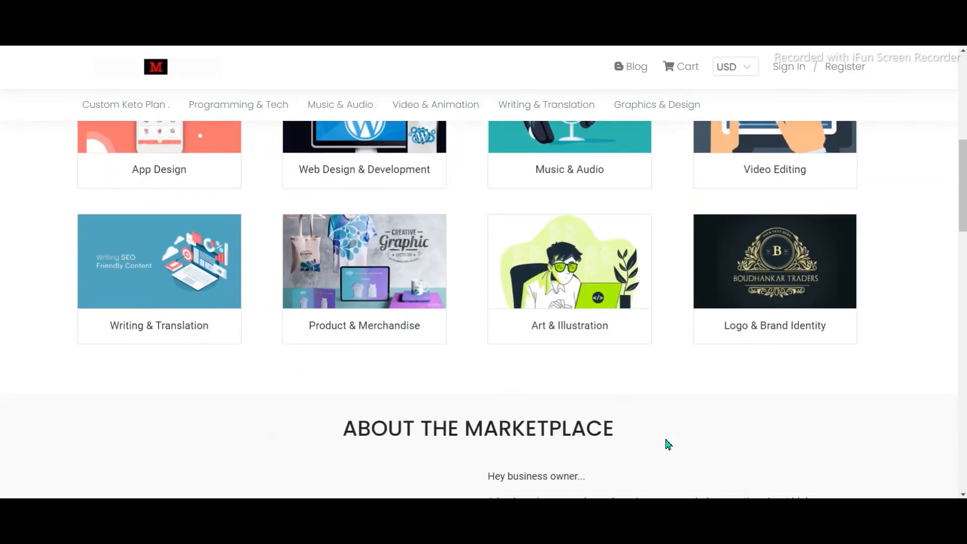
{"action": "scroll", "coordinate": [664, 444], "scroll_direction": "up", "scroll_amount": 2}
{"action": "key", "text": "ctrl+Tab"}
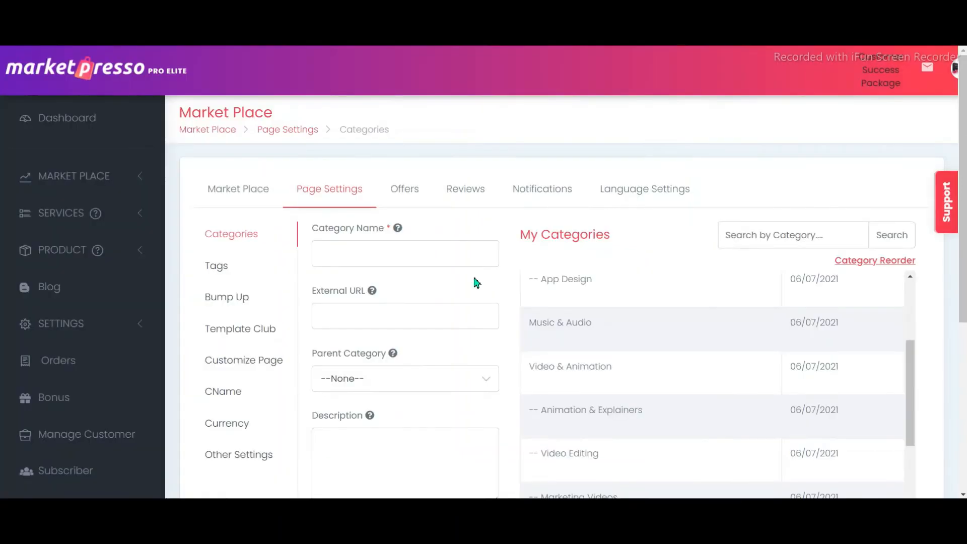
{"action": "scroll", "coordinate": [774, 489], "scroll_direction": "down", "scroll_amount": 3}
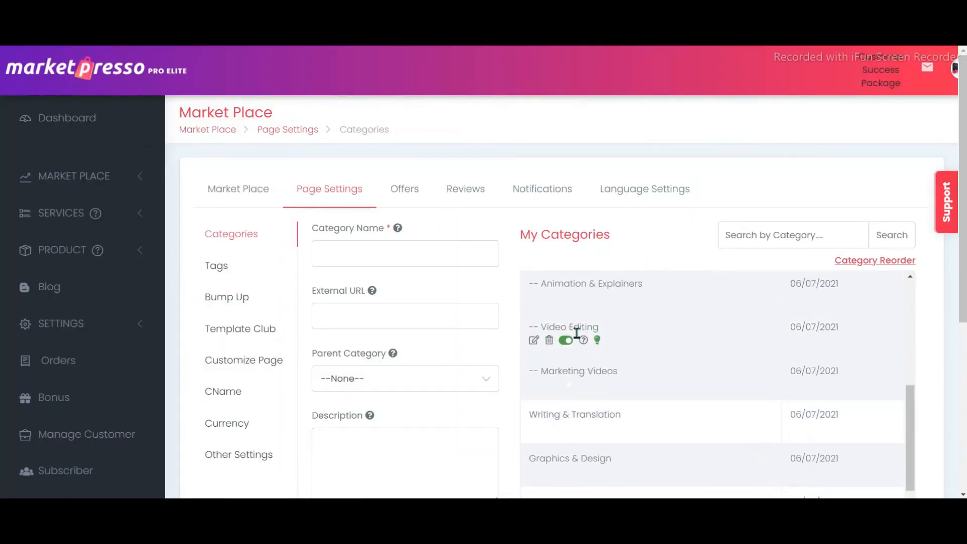
{"action": "key", "text": "ctrl+Tab"}
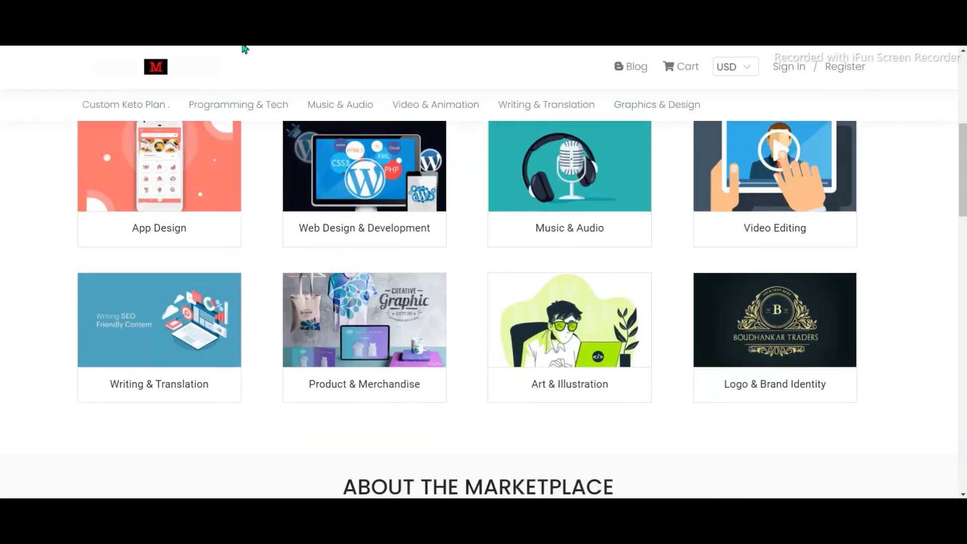
{"action": "key", "text": "ctrl+shift+Tab"}
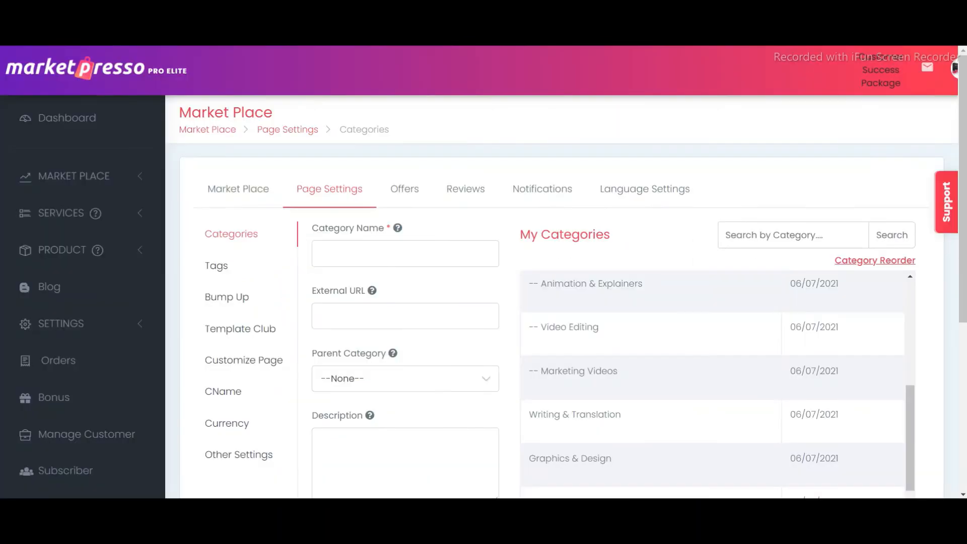
{"action": "scroll", "coordinate": [604, 242], "scroll_direction": "down", "scroll_amount": 3}
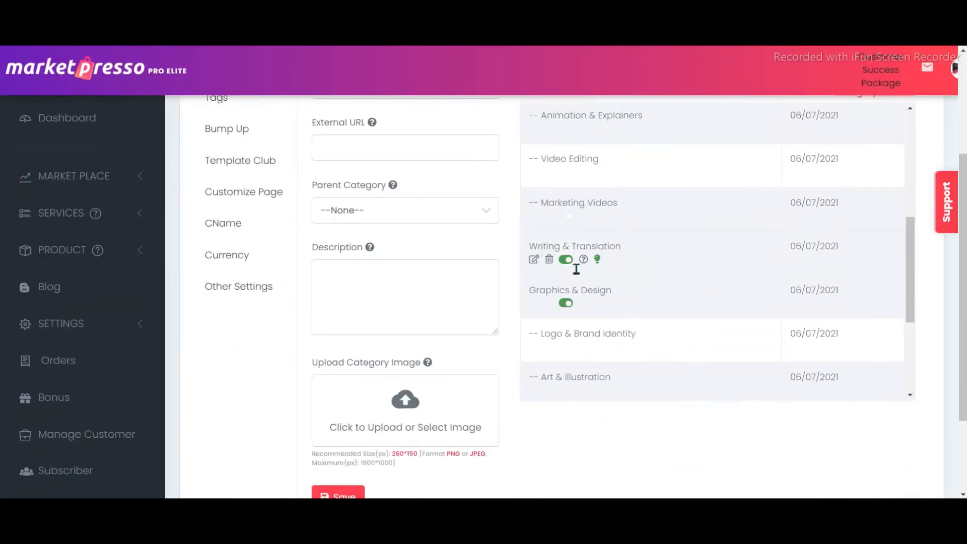
{"action": "scroll", "coordinate": [562, 272], "scroll_direction": "up", "scroll_amount": 5}
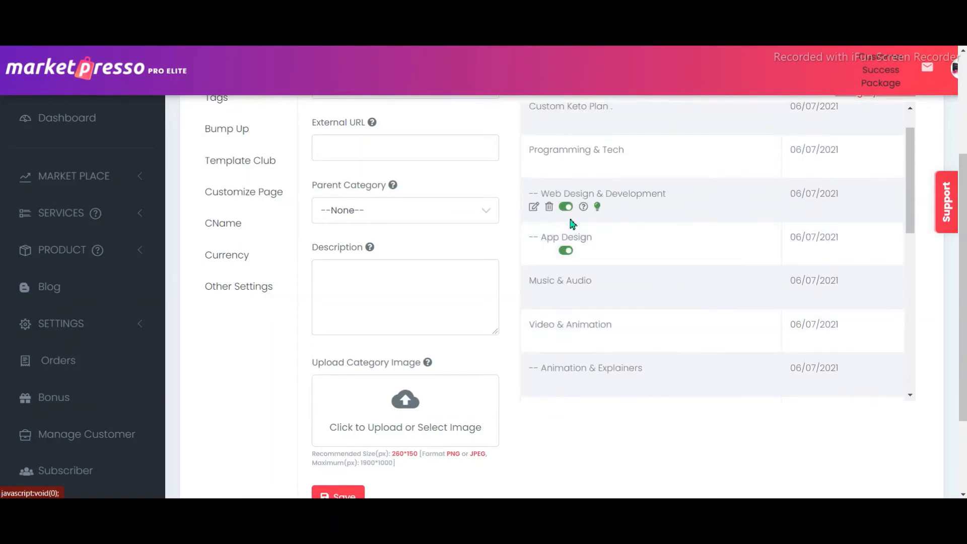
{"action": "scroll", "coordinate": [572, 218], "scroll_direction": "up", "scroll_amount": 3}
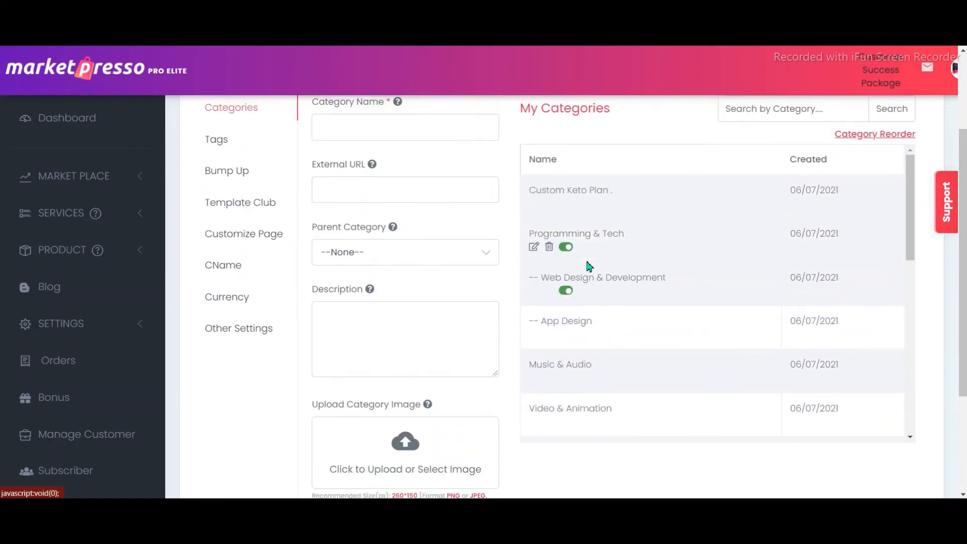
{"action": "scroll", "coordinate": [589, 264], "scroll_direction": "up", "scroll_amount": 2}
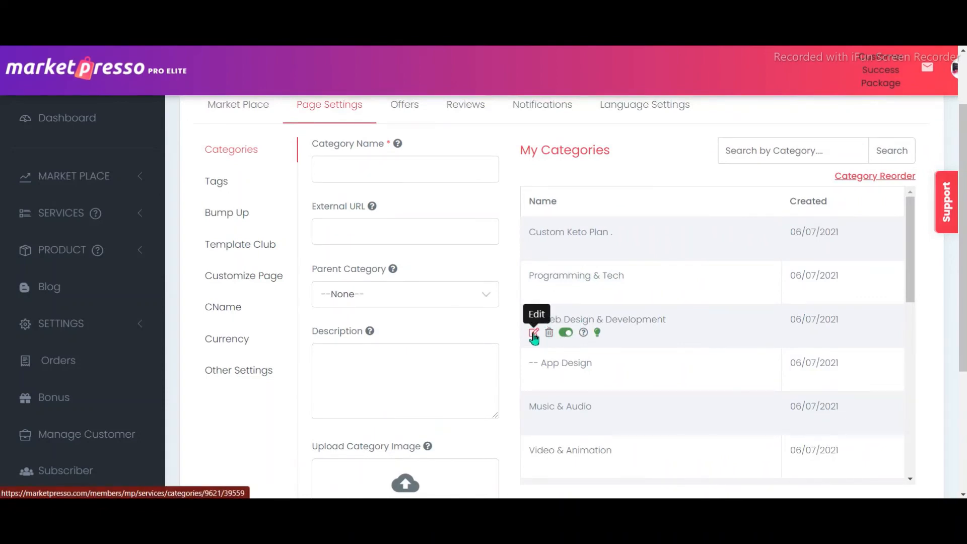
Step: Open the Web Design & Development subcategory for editing and change its name to "asd"
{"action": "left_click", "coordinate": [533, 334]}
{"action": "scroll", "coordinate": [592, 329], "scroll_direction": "down", "scroll_amount": 3}
{"action": "left_click_drag", "start_coordinate": [451, 256], "coordinate": [111, 273]}
{"action": "type", "text": "asd"}
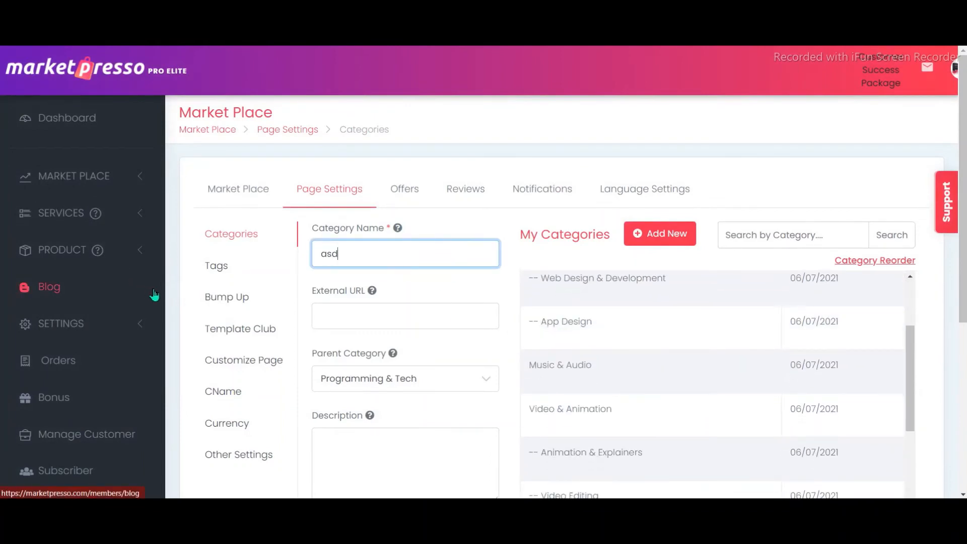
Step: Replace the subcategory's image with the red M on black image from the image library and save the category
{"action": "scroll", "coordinate": [826, 254], "scroll_direction": "down", "scroll_amount": 5}
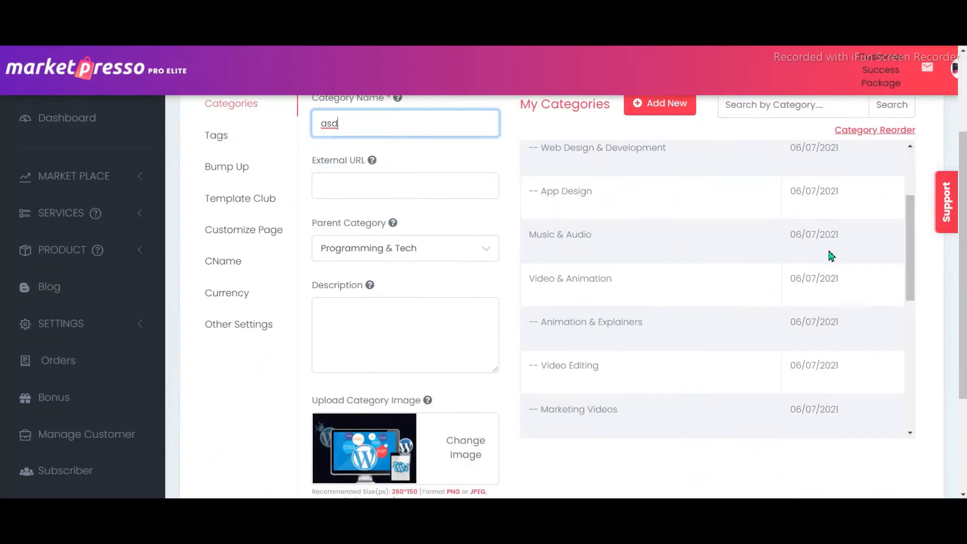
{"action": "scroll", "coordinate": [464, 392], "scroll_direction": "down", "scroll_amount": 1}
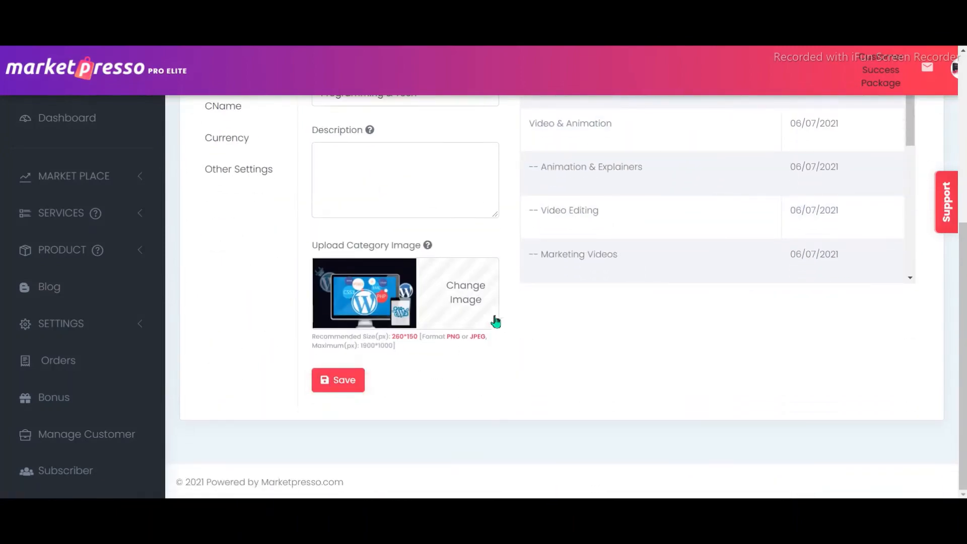
{"action": "left_click", "coordinate": [448, 310]}
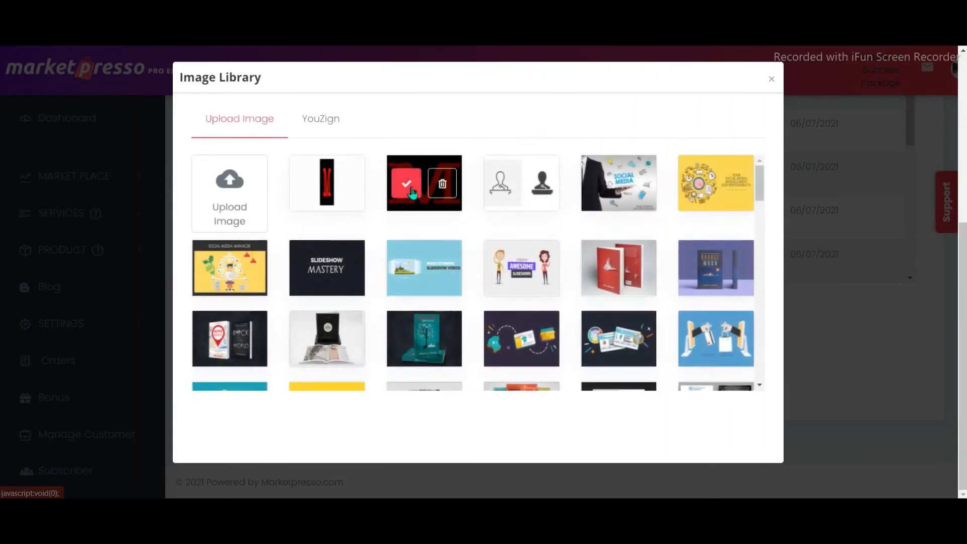
{"action": "left_click", "coordinate": [410, 195]}
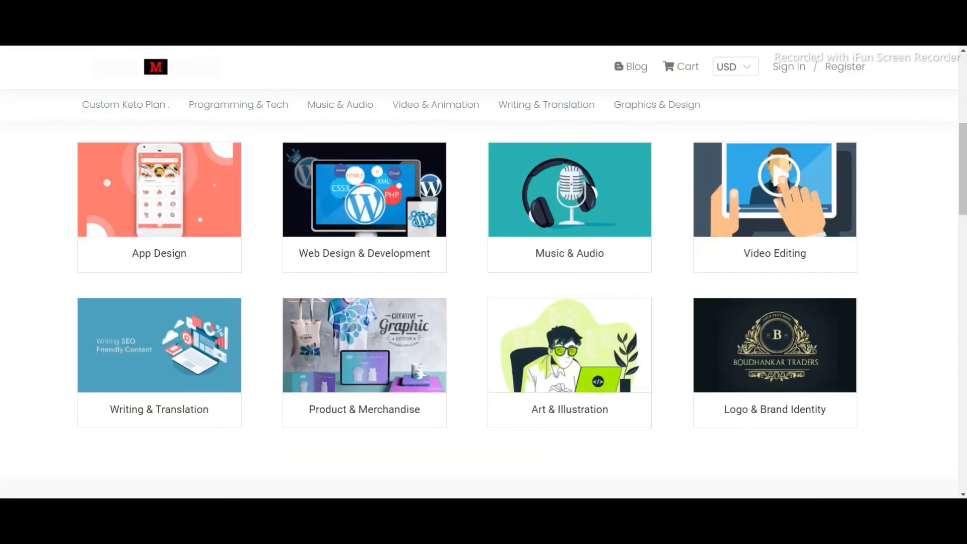
Step: Reload the live marketplace and check the edited subcategory's name and image under Top Categories
{"action": "mouse_move", "coordinate": [292, 138]}
{"action": "key", "text": "F5"}
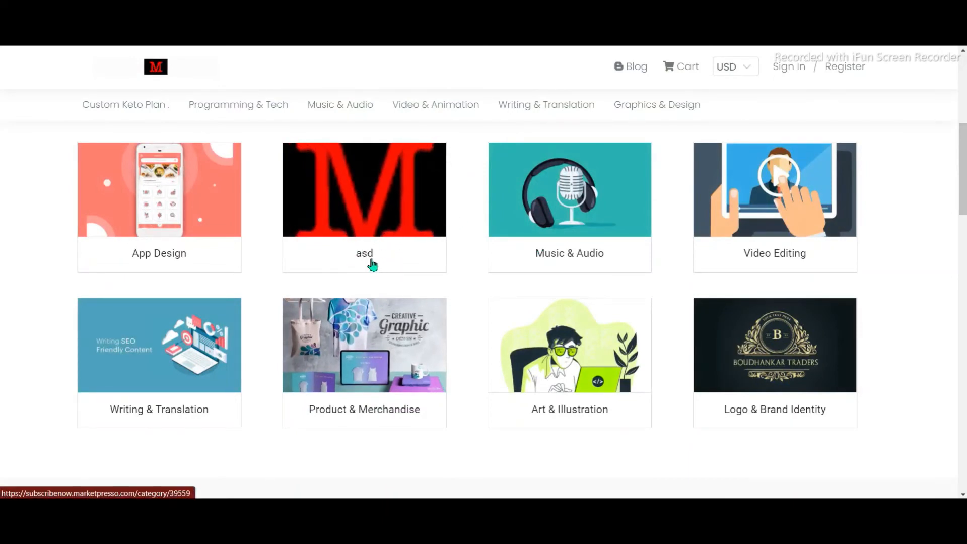
{"action": "scroll", "coordinate": [371, 251], "scroll_direction": "down", "scroll_amount": 1}
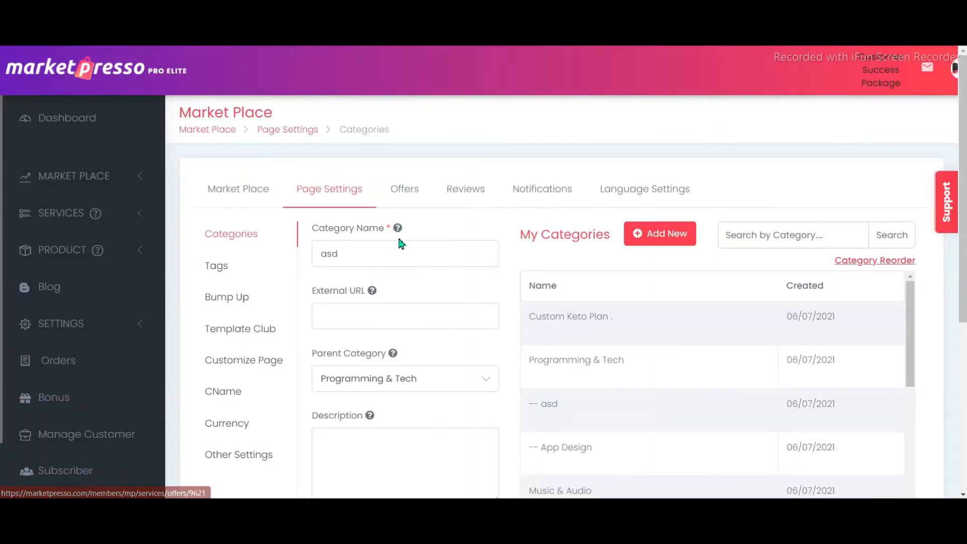
Step: Review the edited category's form, then open the Tags settings and examine the tag name and description fields
{"action": "scroll", "coordinate": [406, 236], "scroll_direction": "down", "scroll_amount": 4}
{"action": "scroll", "coordinate": [422, 253], "scroll_direction": "down", "scroll_amount": 1}
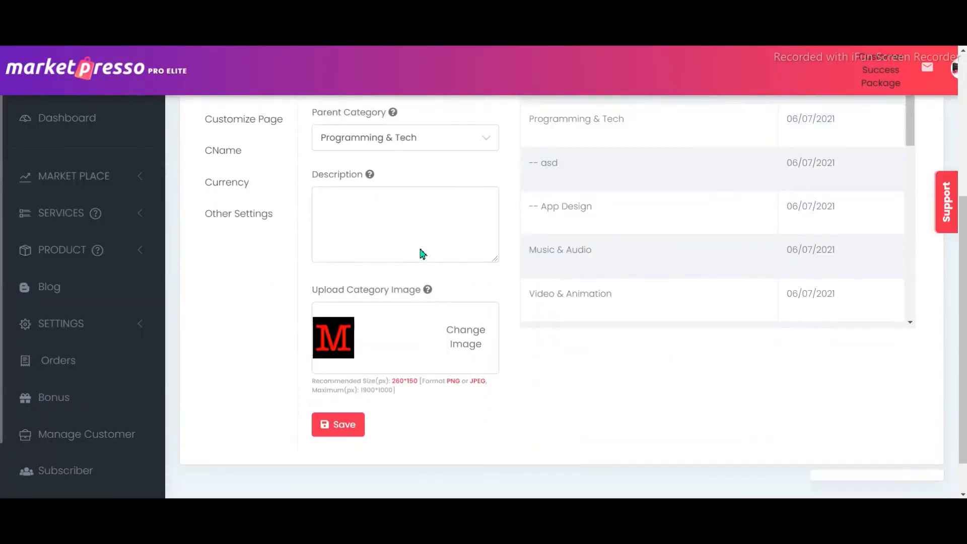
{"action": "scroll", "coordinate": [305, 301], "scroll_direction": "up", "scroll_amount": 3}
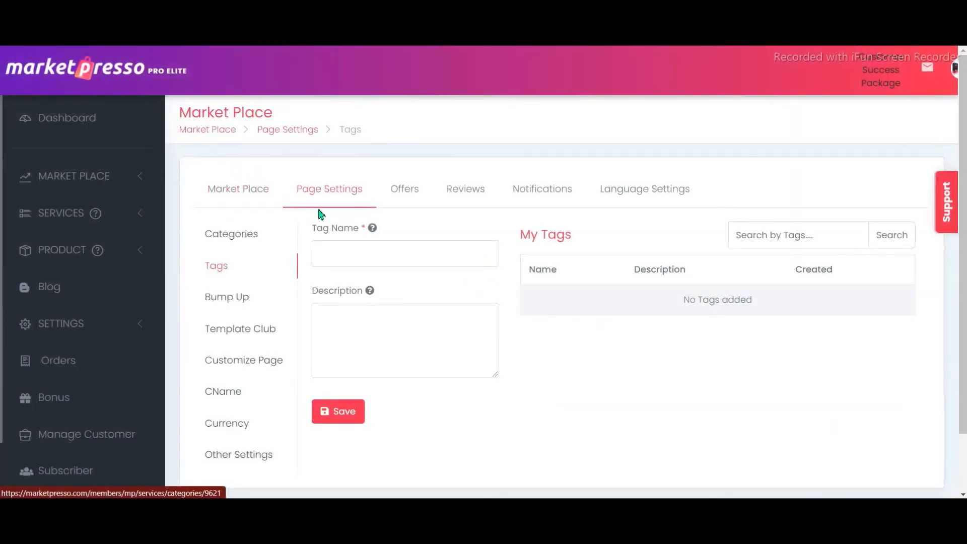
{"action": "left_click", "coordinate": [372, 249]}
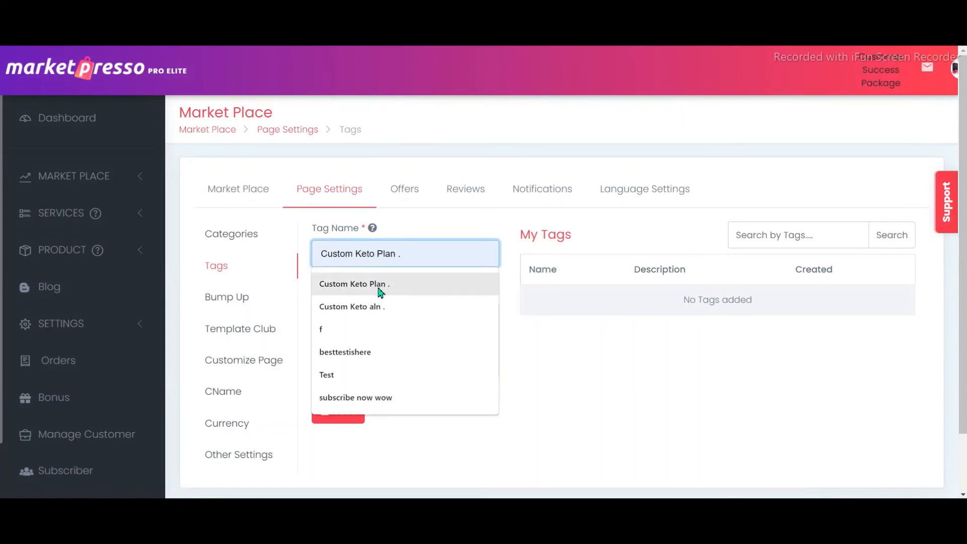
{"action": "left_click", "coordinate": [591, 395]}
{"action": "left_click", "coordinate": [394, 344]}
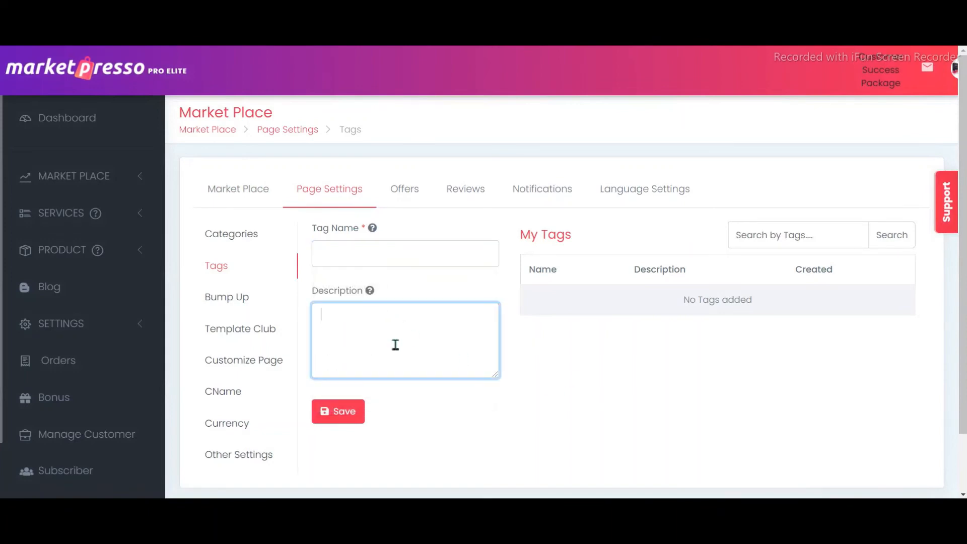
{"action": "left_click", "coordinate": [653, 333]}
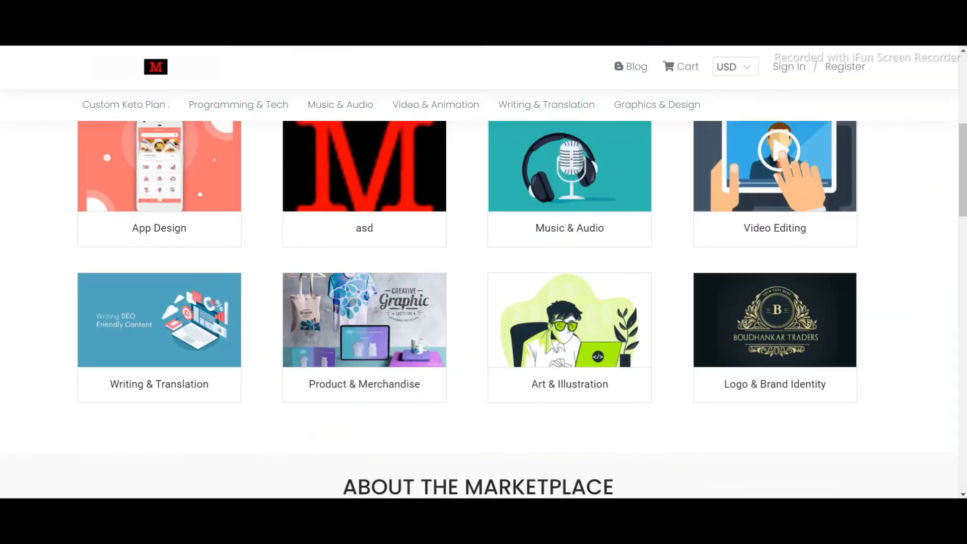
Step: Look through the live marketplace's service listings, About the Marketplace text and Top Categories section
{"action": "scroll", "coordinate": [569, 323], "scroll_direction": "down", "scroll_amount": 12}
{"action": "scroll", "coordinate": [577, 328], "scroll_direction": "down", "scroll_amount": 12}
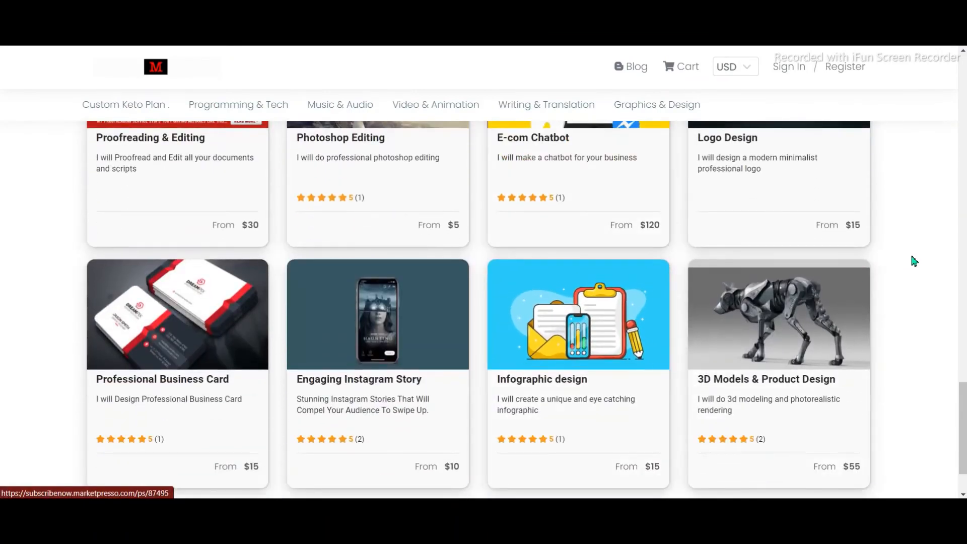
{"action": "scroll", "coordinate": [909, 253], "scroll_direction": "up", "scroll_amount": 10}
{"action": "scroll", "coordinate": [604, 317], "scroll_direction": "up", "scroll_amount": 15}
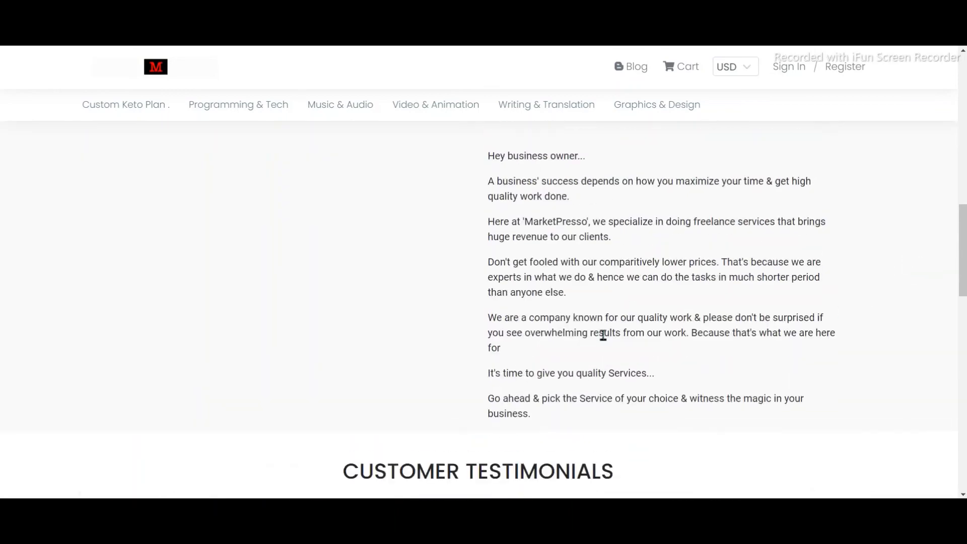
{"action": "scroll", "coordinate": [606, 312], "scroll_direction": "down", "scroll_amount": 4}
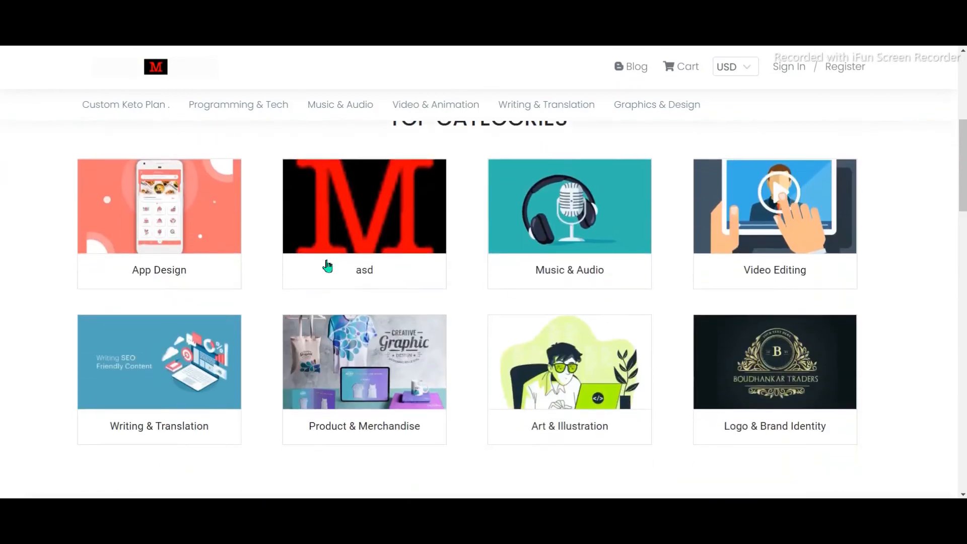